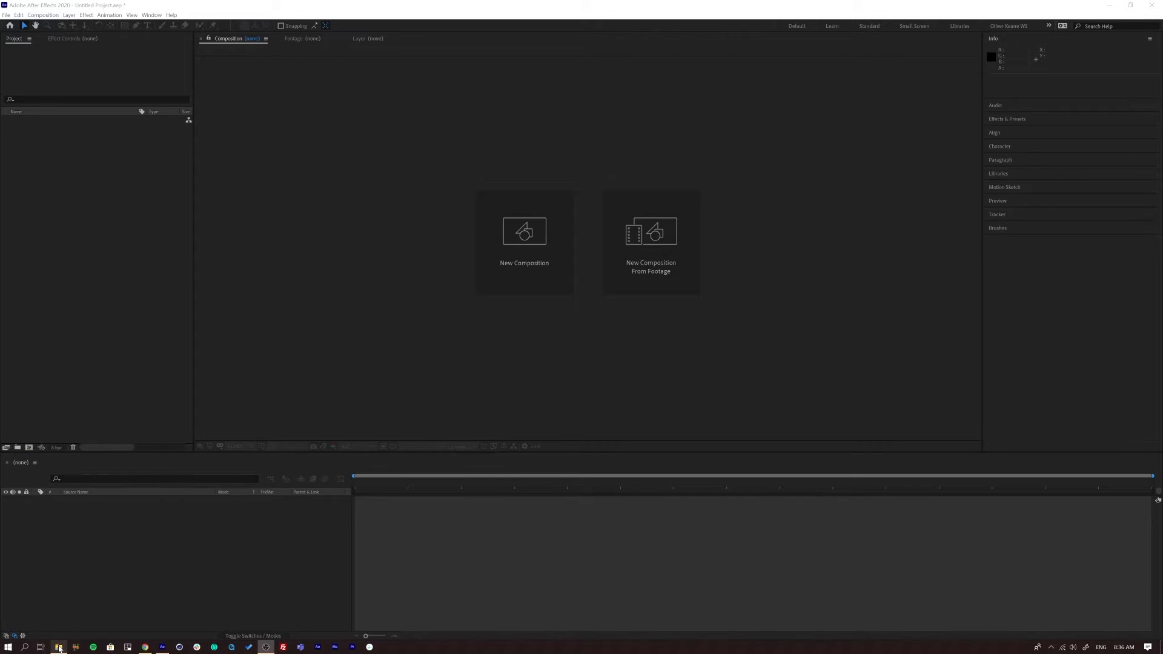
- Import 4_FlowersBloom.mp4 and the logo animation MOV from the 13 Basic Transitions folder into the project
{"action": "left_click", "coordinate": [59, 647]}
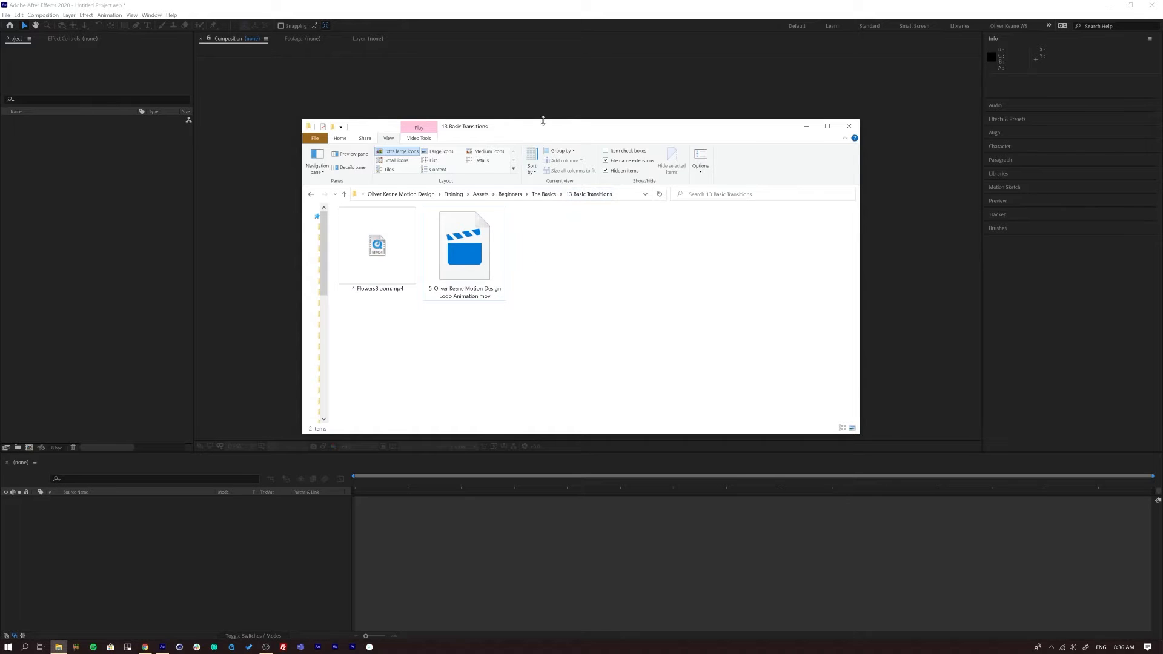
{"action": "left_click_drag", "start_coordinate": [621, 232], "coordinate": [358, 366]}
{"action": "left_click_drag", "start_coordinate": [377, 247], "coordinate": [83, 278]}
{"action": "left_click", "coordinate": [37, 121]}
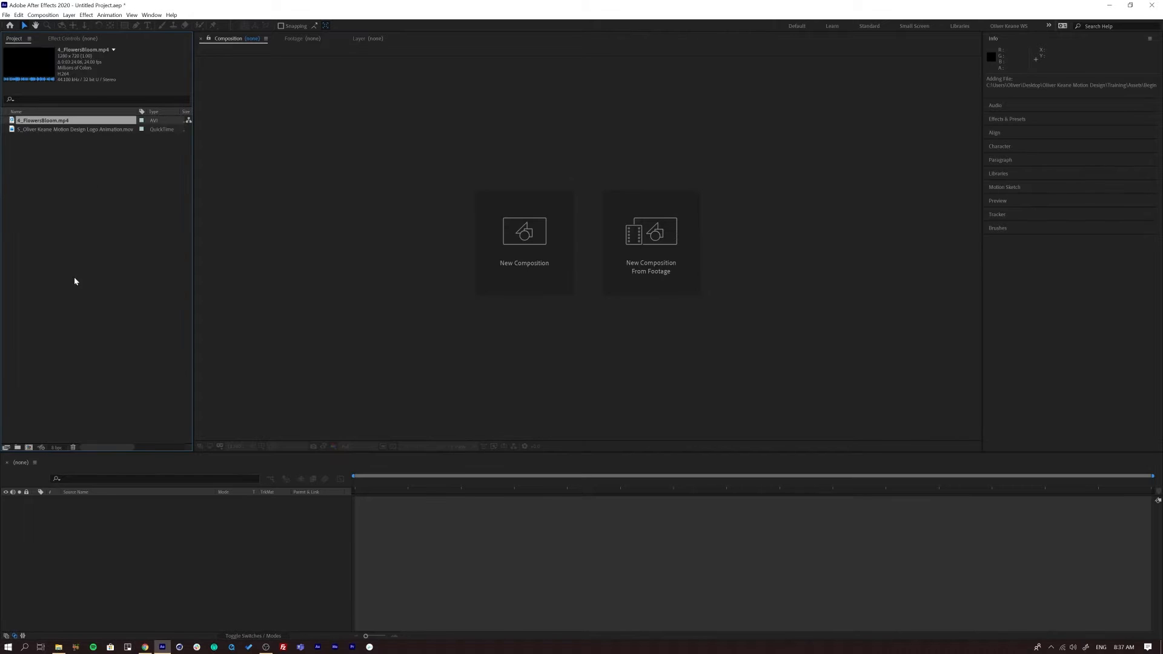
- Preview the flowers clip and the logo animation by playing and scrubbing through their footage
{"action": "double_click", "coordinate": [12, 121]}
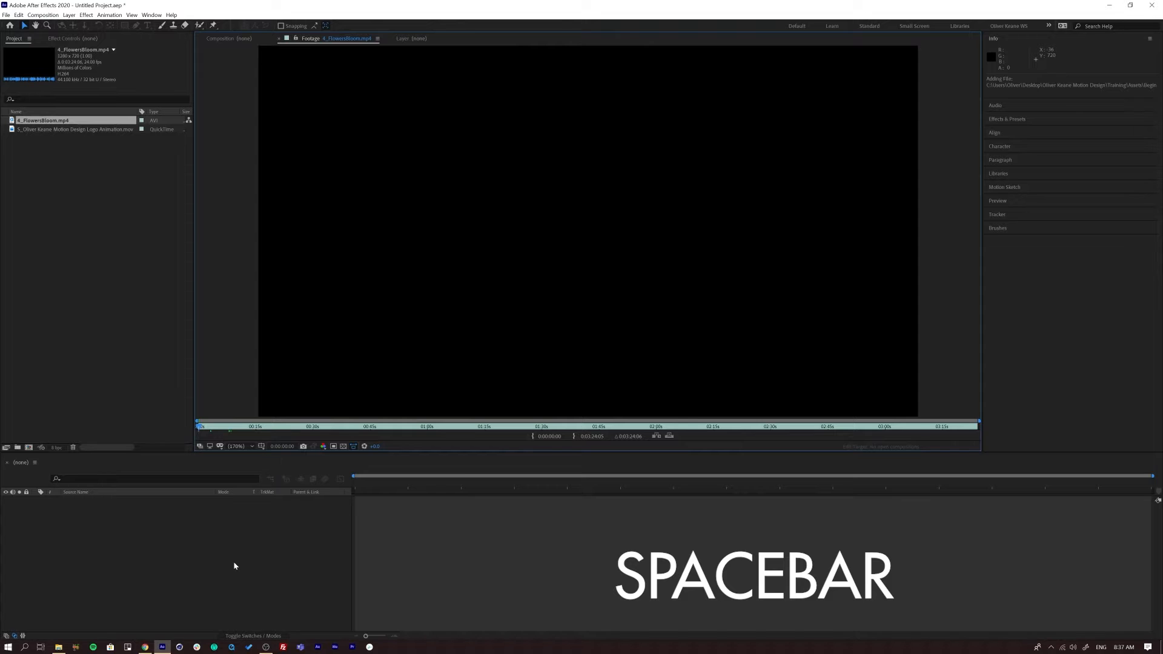
{"action": "key", "text": "space"}
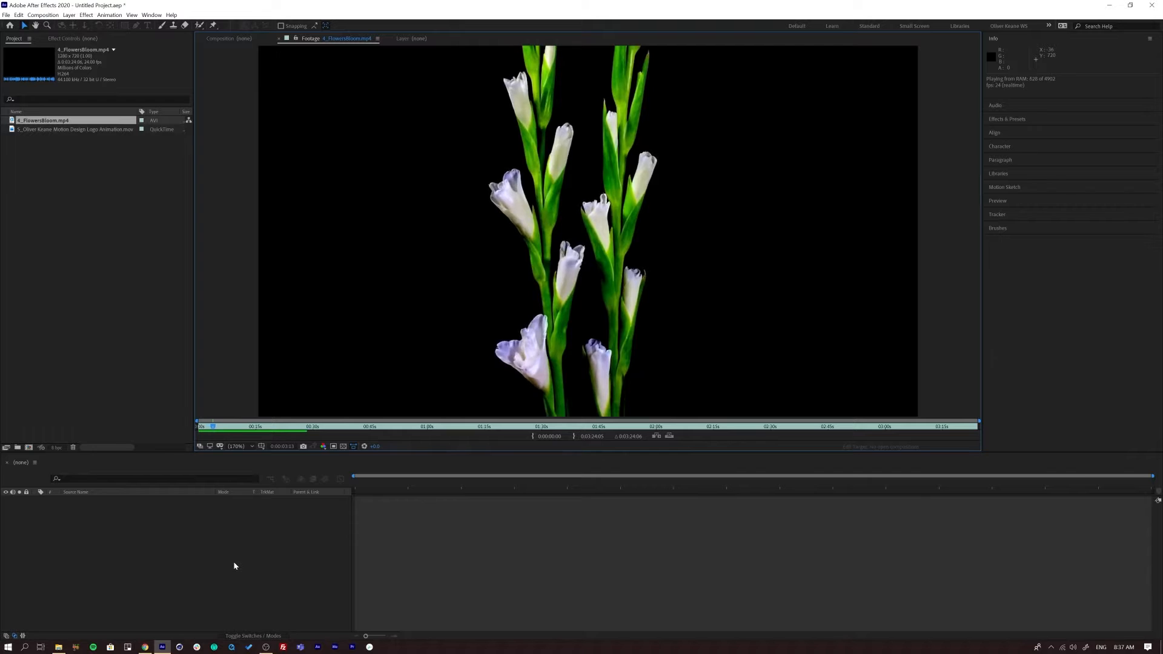
{"action": "key", "text": "space"}
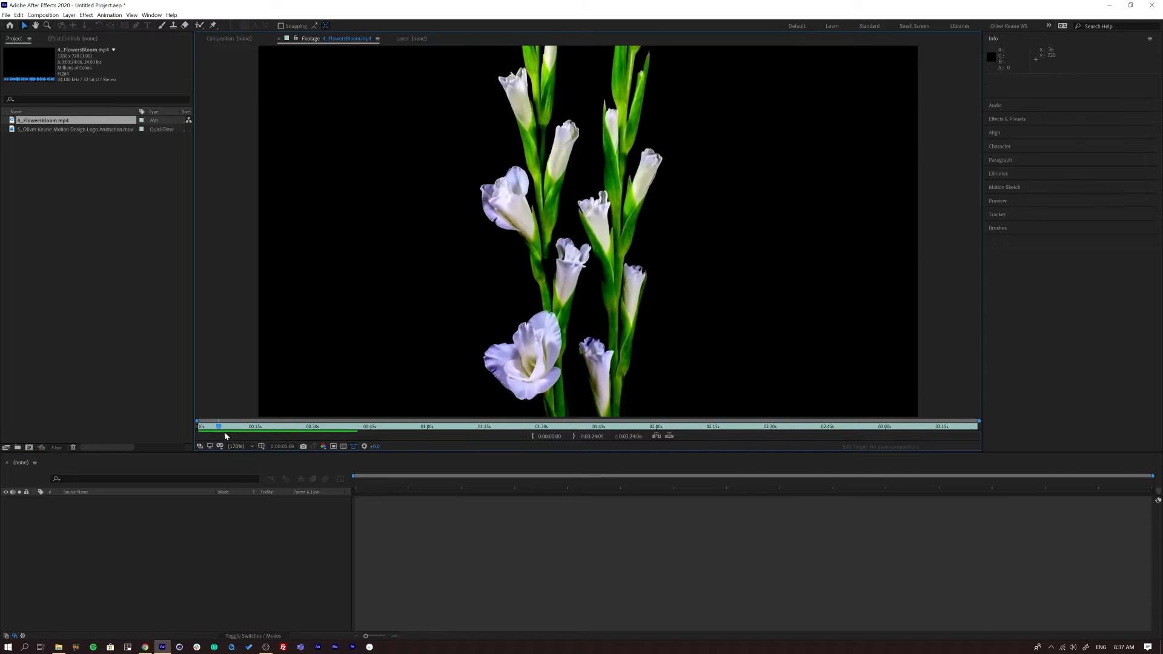
{"action": "mouse_move", "coordinate": [219, 426]}
{"action": "left_mouse_down"}
{"action": "mouse_move", "coordinate": [724, 436]}
{"action": "mouse_move", "coordinate": [236, 431]}
{"action": "left_mouse_up"}
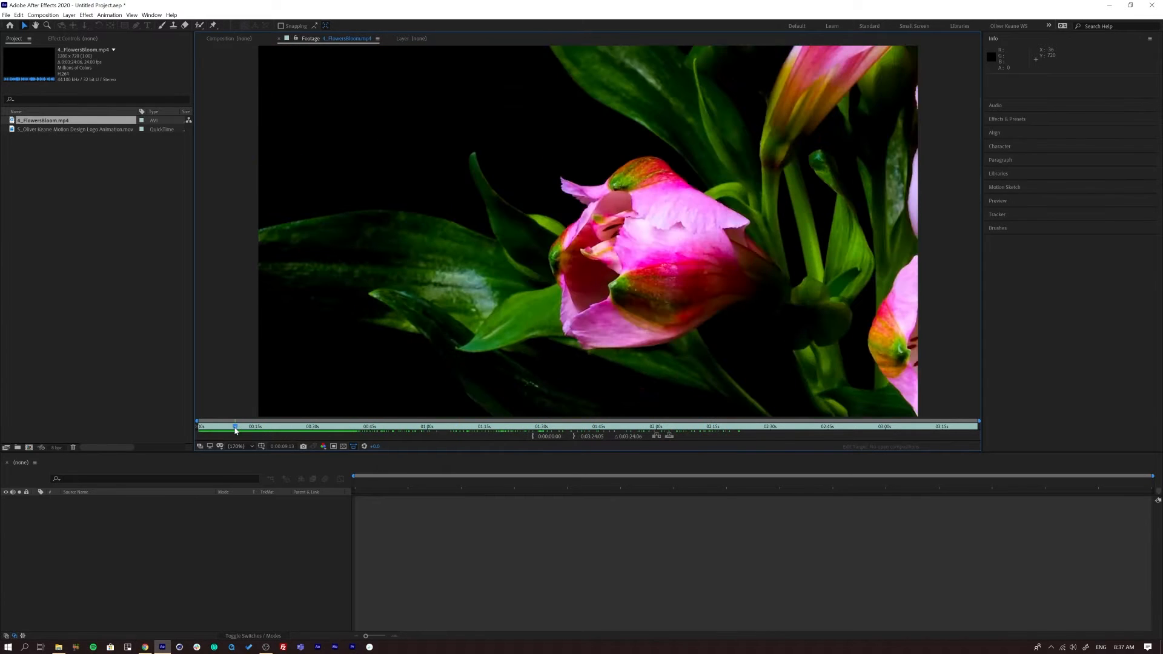
{"action": "double_click", "coordinate": [14, 129]}
{"action": "left_click_drag", "start_coordinate": [206, 429], "coordinate": [397, 434]}
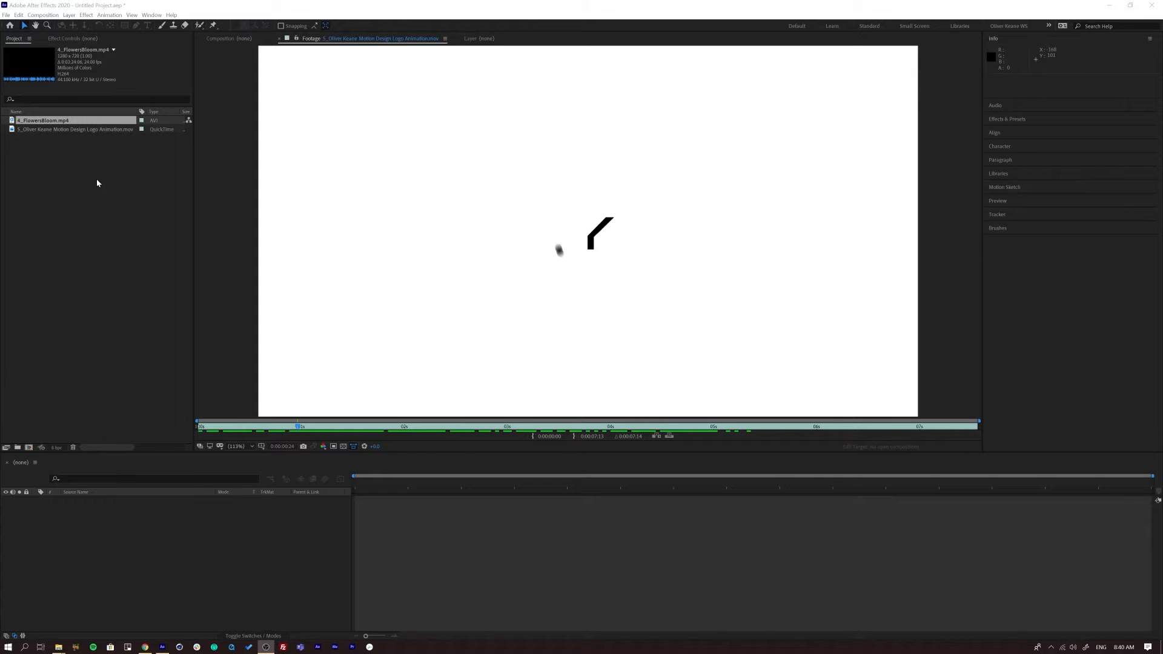
- Create a new composition from 4_FlowersBloom.mp4 and scrub through its opening seconds
{"action": "left_click", "coordinate": [25, 123]}
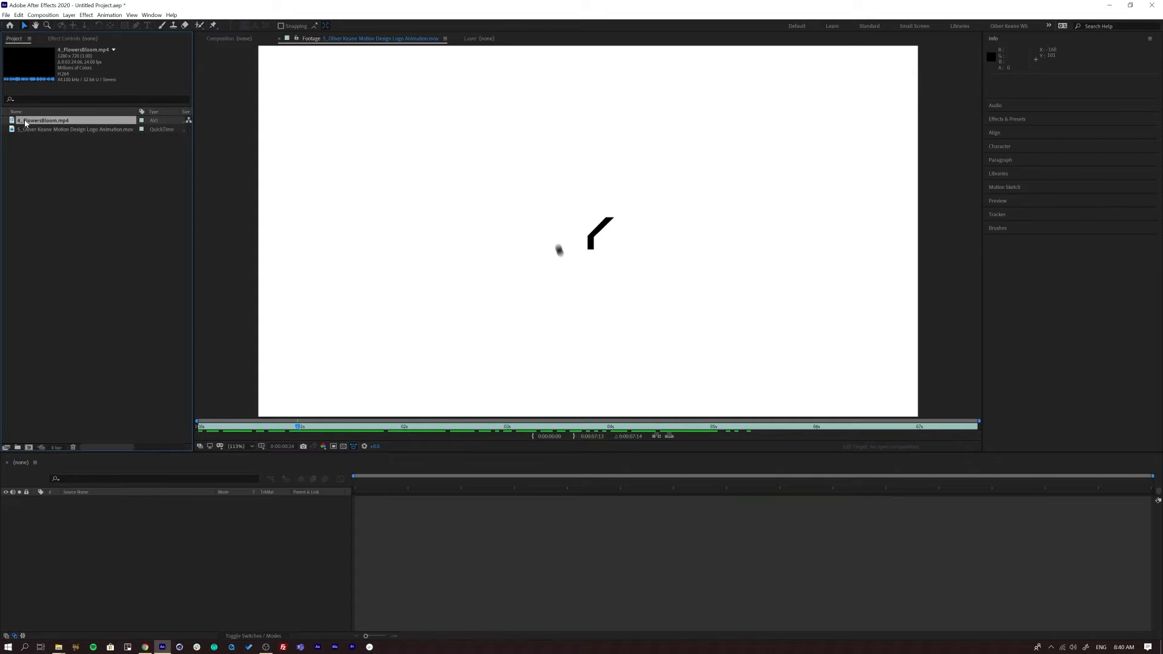
{"action": "right_click", "coordinate": [31, 123]}
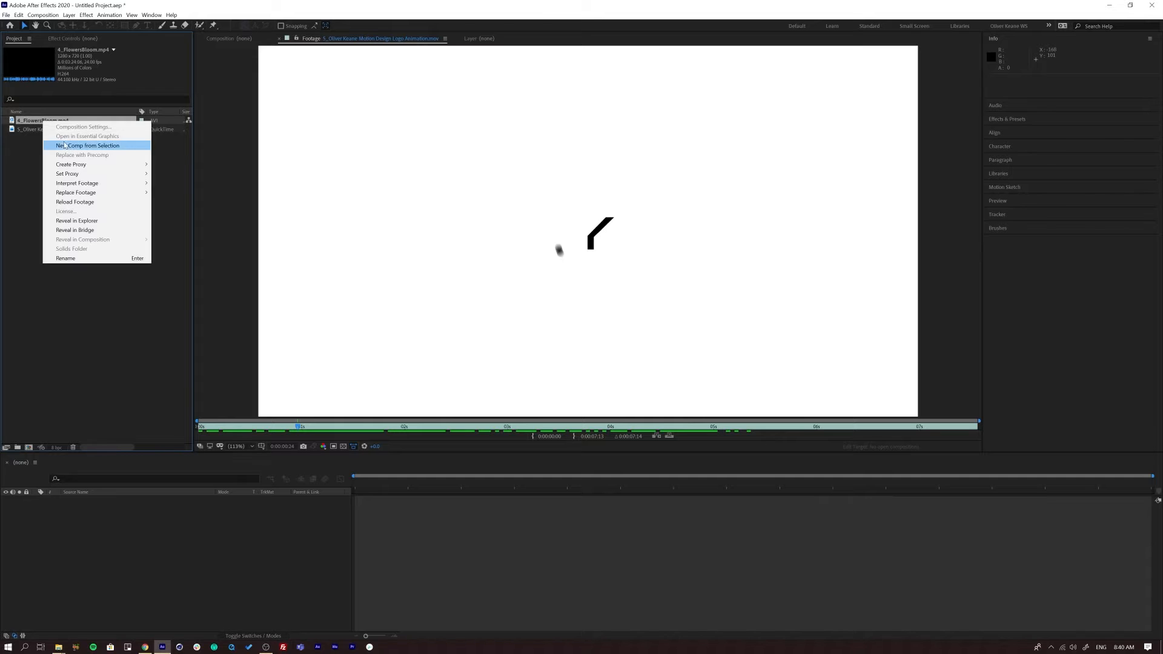
{"action": "left_click", "coordinate": [78, 148]}
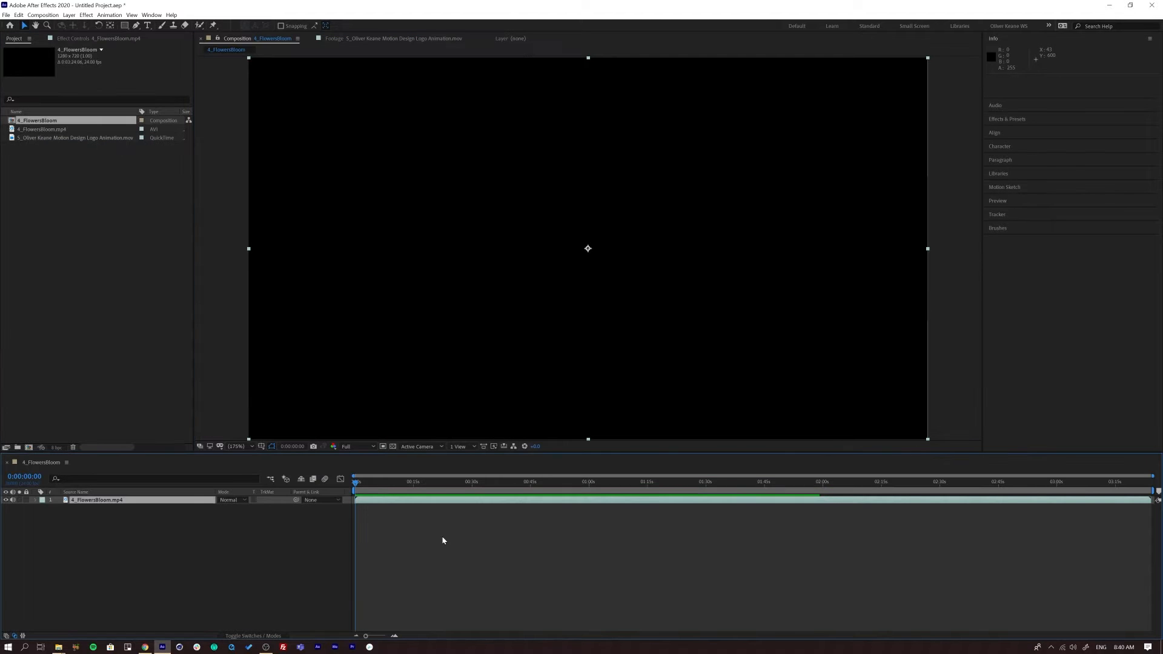
{"action": "left_click_drag", "start_coordinate": [362, 481], "coordinate": [396, 488]}
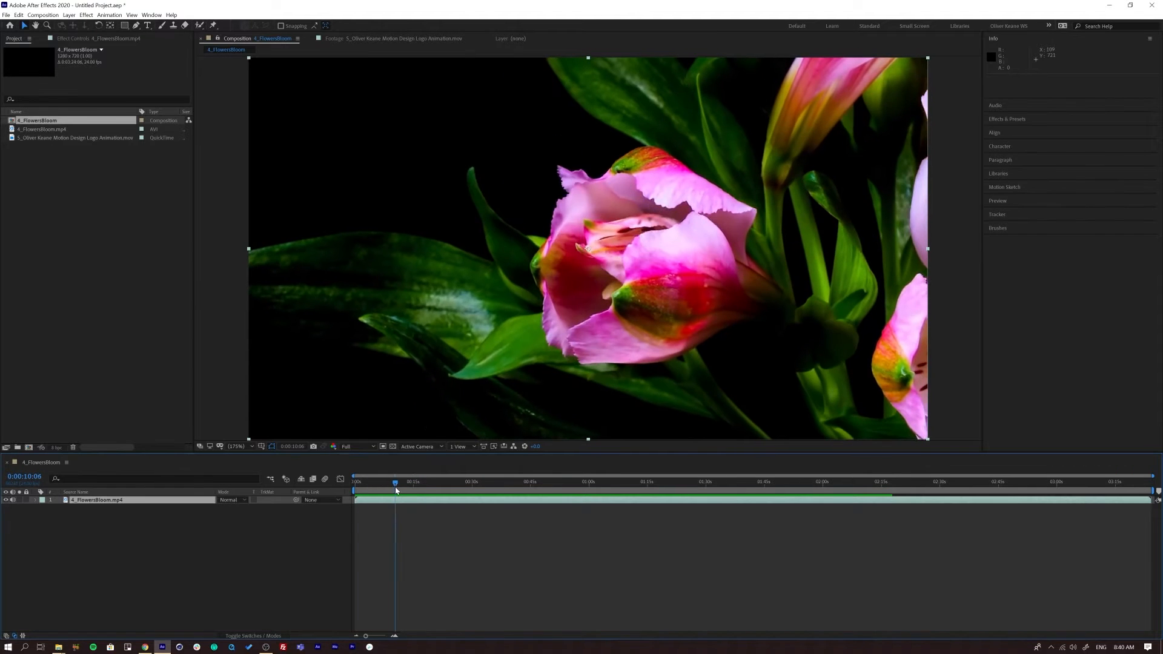
- Add the logo animation beneath the flowers layer in the composition and mute the audio of both layers
{"action": "left_click", "coordinate": [32, 139]}
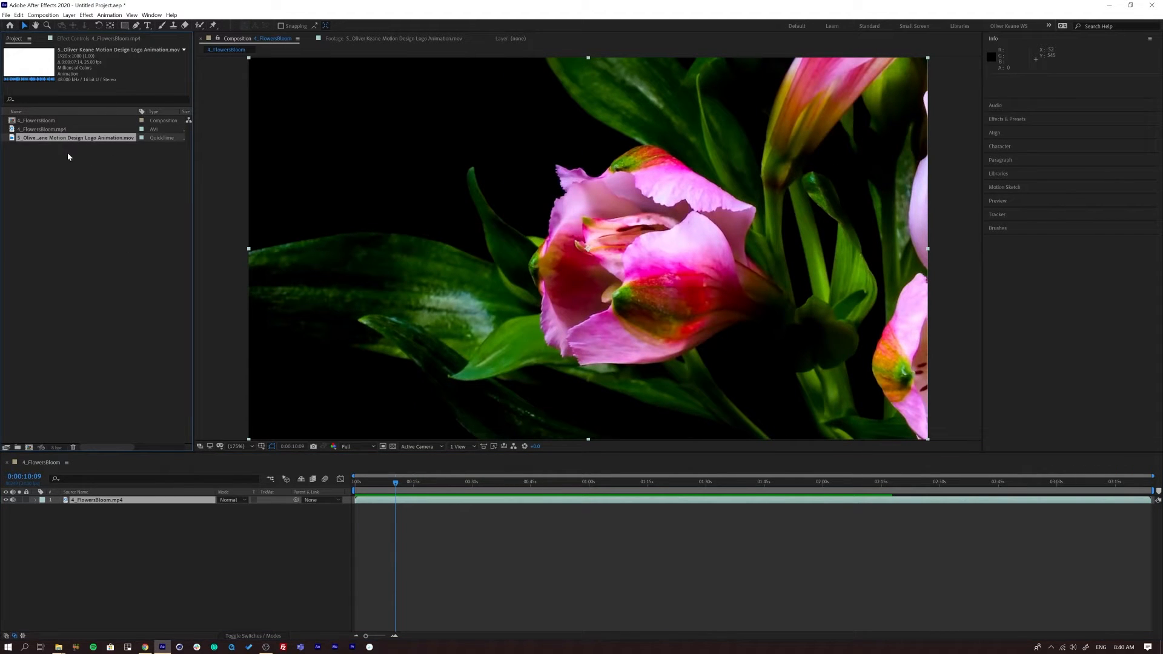
{"action": "left_click_drag", "start_coordinate": [71, 141], "coordinate": [120, 516]}
{"action": "mouse_move", "coordinate": [388, 484]}
{"action": "left_mouse_down"}
{"action": "mouse_move", "coordinate": [356, 485]}
{"action": "mouse_move", "coordinate": [372, 490]}
{"action": "left_mouse_up"}
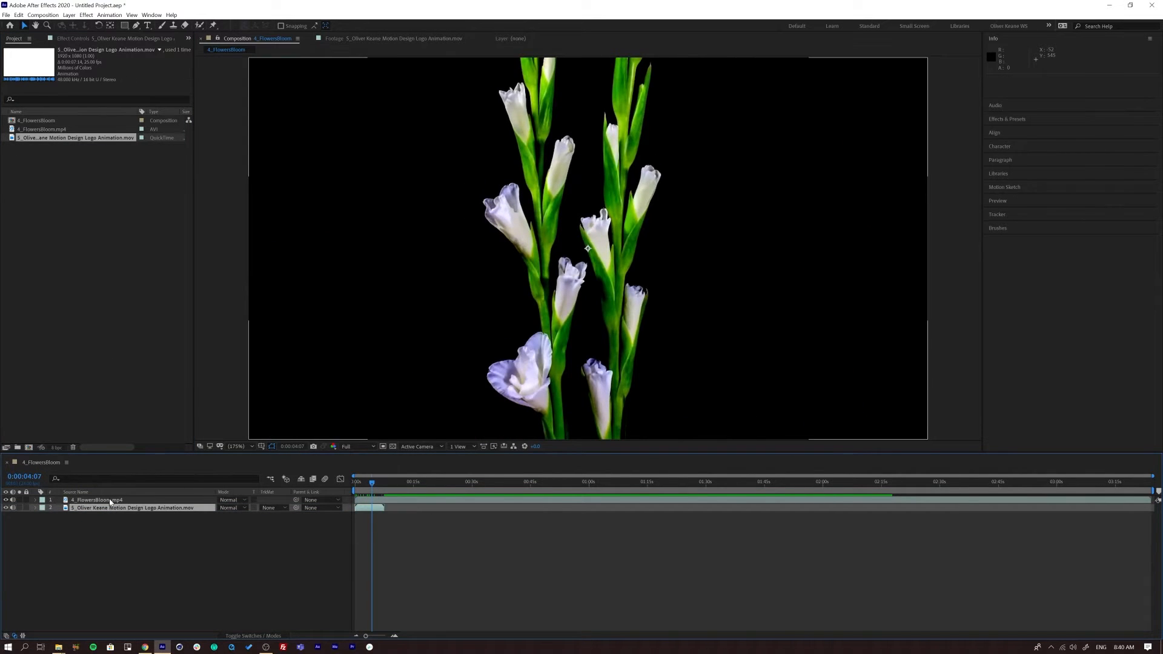
{"action": "left_click", "coordinate": [13, 500]}
{"action": "left_click", "coordinate": [13, 508]}
- Trim the start of the flowers layer to 0:00:01:15 and slide the layer back to the composition's start
{"action": "mouse_move", "coordinate": [370, 485]}
{"action": "left_mouse_down"}
{"action": "mouse_move", "coordinate": [347, 484]}
{"action": "mouse_move", "coordinate": [359, 485]}
{"action": "left_mouse_up"}
{"action": "left_click", "coordinate": [356, 499]}
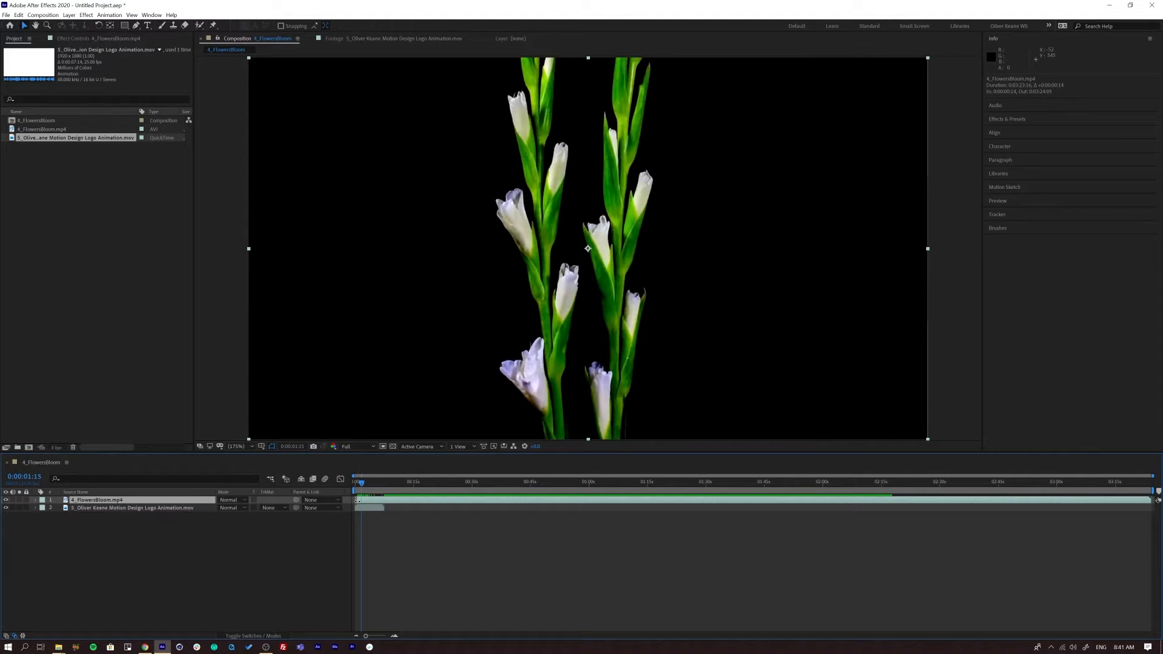
{"action": "key", "text": "ctrl+z"}
{"action": "left_click_drag", "start_coordinate": [356, 498], "coordinate": [360, 499]}
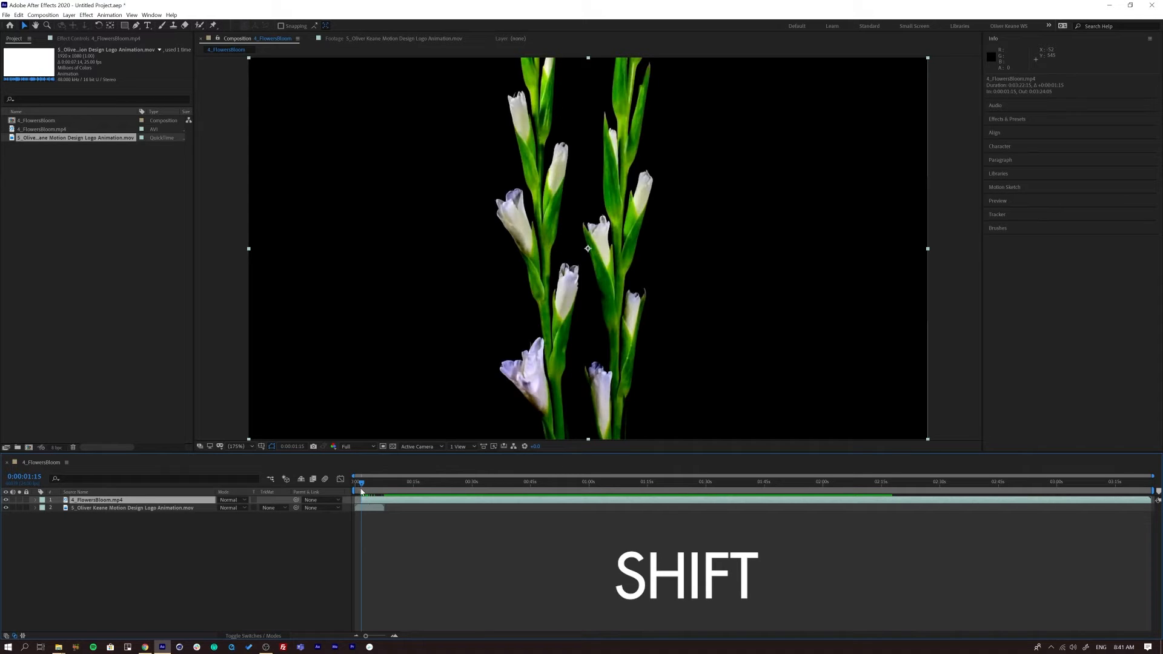
{"action": "mouse_move", "coordinate": [371, 501]}
{"action": "left_mouse_down"}
{"action": "mouse_move", "coordinate": [356, 487]}
{"action": "mouse_move", "coordinate": [371, 490]}
{"action": "left_mouse_up"}
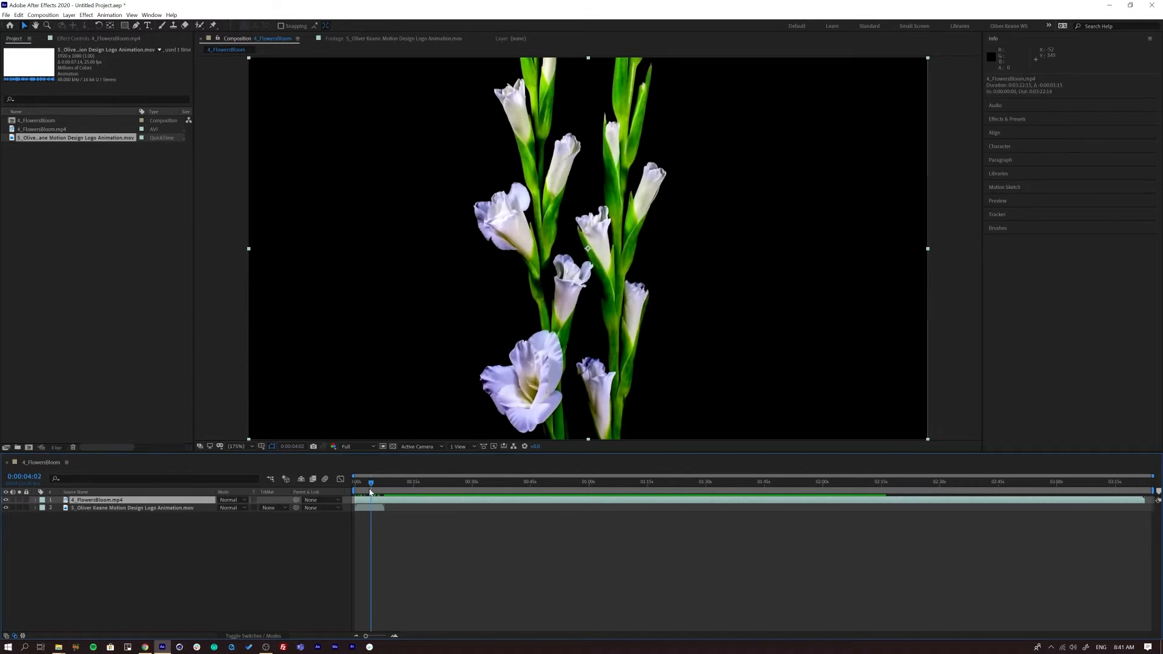
- Temporarily hide the flowers layer to check the logo animation beneath it, and return to the composition's start
{"action": "left_click", "coordinate": [6, 500]}
{"action": "left_click", "coordinate": [96, 510]}
{"action": "left_click_drag", "start_coordinate": [371, 489], "coordinate": [339, 498]}
{"action": "left_click", "coordinate": [7, 500]}
- Apply the Linear Wipe transition effect to the flowers layer
{"action": "left_click", "coordinate": [102, 501]}
{"action": "left_click", "coordinate": [102, 503]}
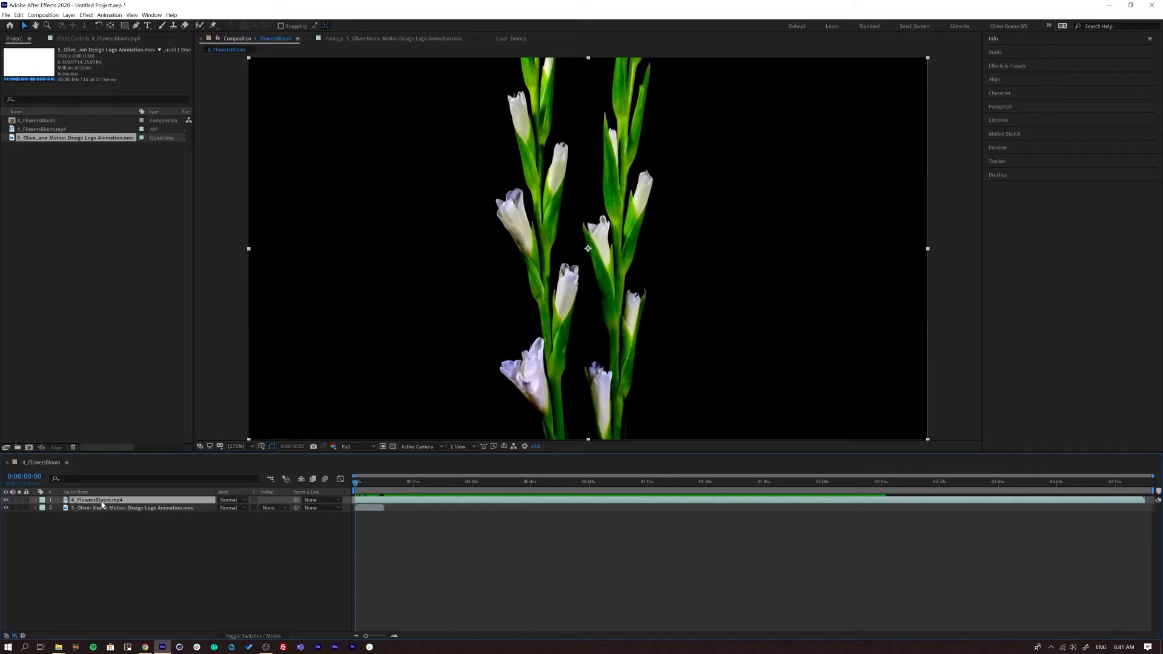
{"action": "left_click", "coordinate": [1001, 67]}
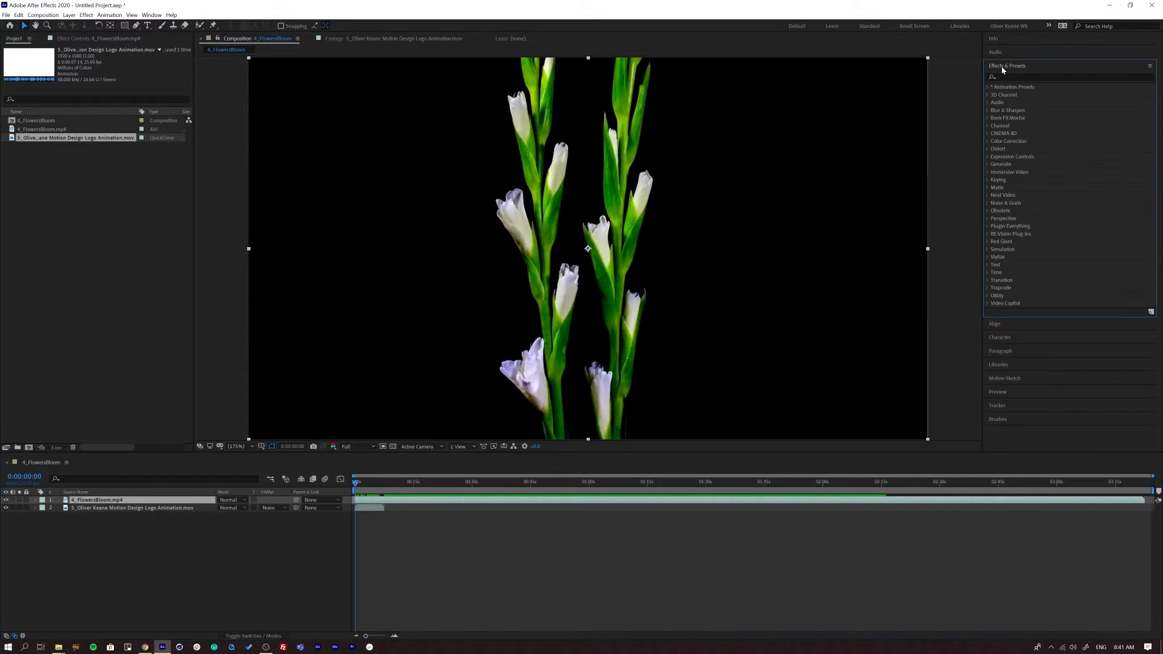
{"action": "left_click", "coordinate": [987, 281]}
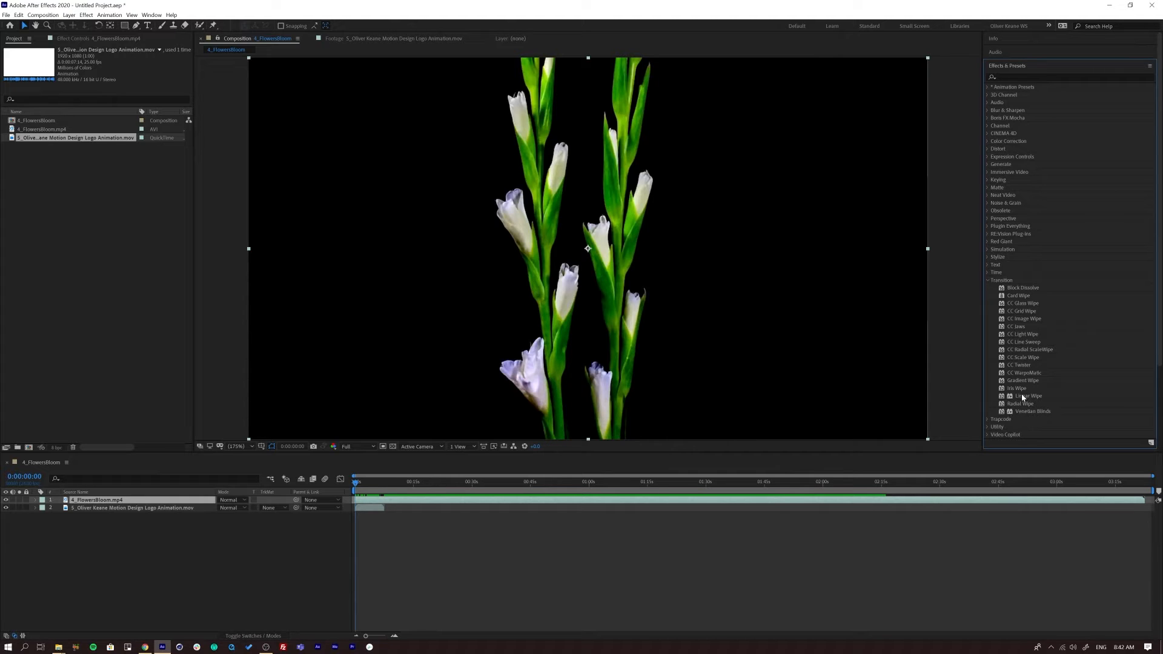
{"action": "double_click", "coordinate": [1028, 396]}
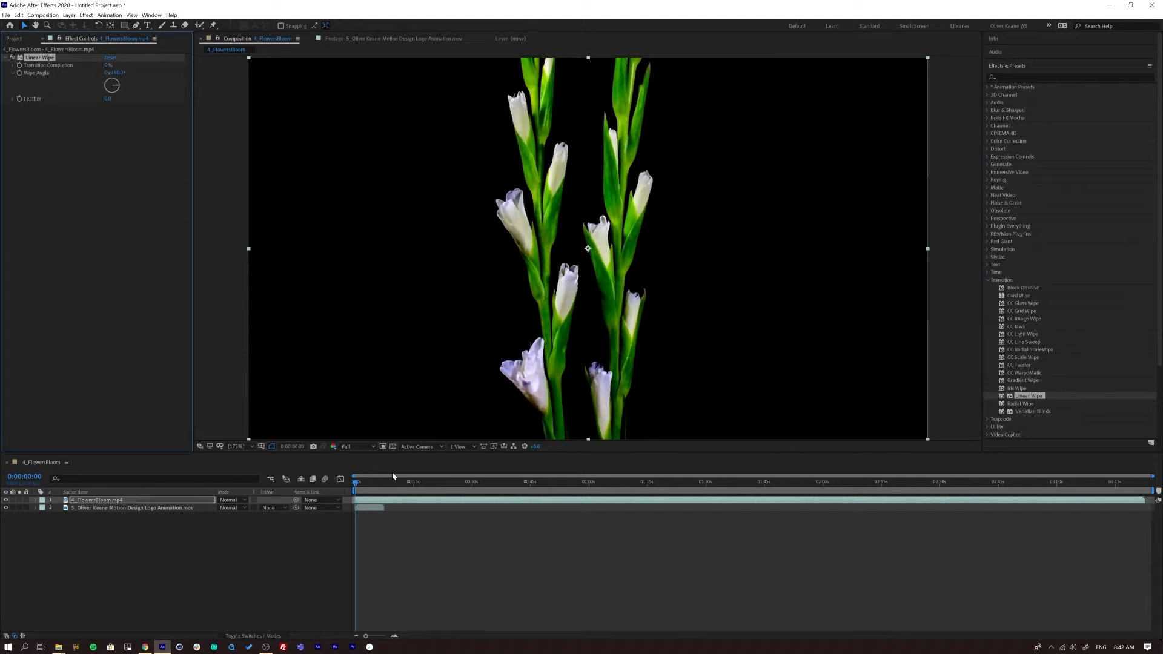
- Keyframe the Linear Wipe's Transition Completion at 0% at 0:00:02:00 and reveal the keyframe in the timeline
{"action": "left_click", "coordinate": [363, 483]}
{"action": "mouse_move", "coordinate": [366, 486]}
{"action": "left_mouse_down"}
{"action": "mouse_move", "coordinate": [376, 484]}
{"action": "mouse_move", "coordinate": [348, 482]}
{"action": "mouse_move", "coordinate": [363, 484]}
{"action": "left_mouse_up"}
{"action": "left_click", "coordinate": [365, 502]}
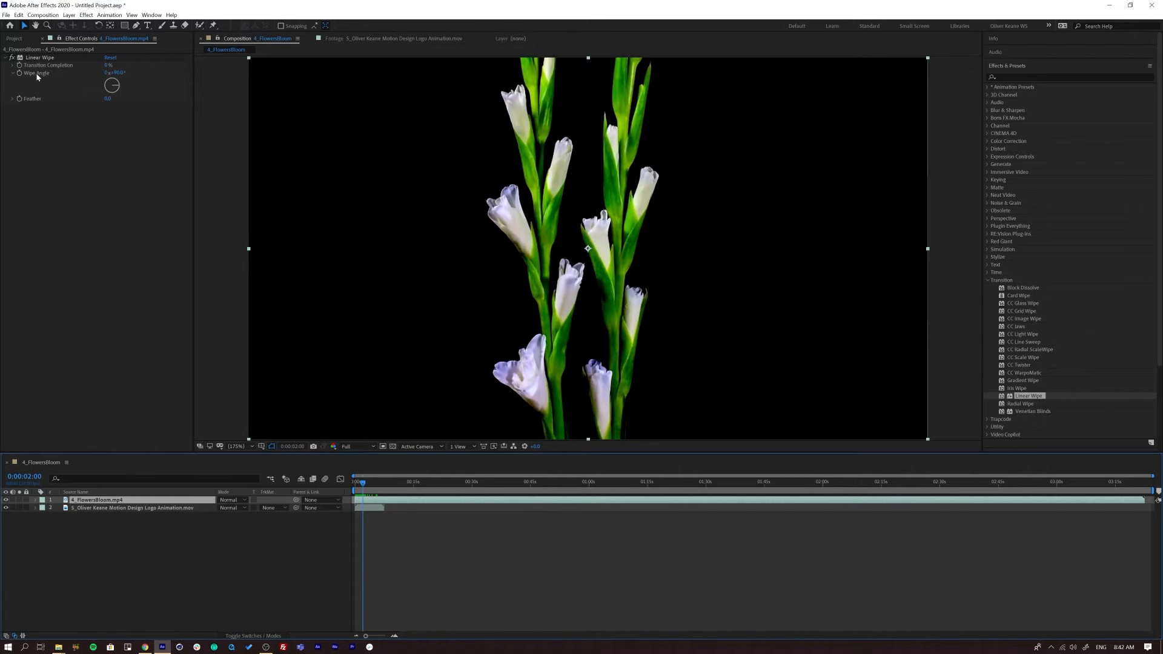
{"action": "left_click", "coordinate": [40, 57]}
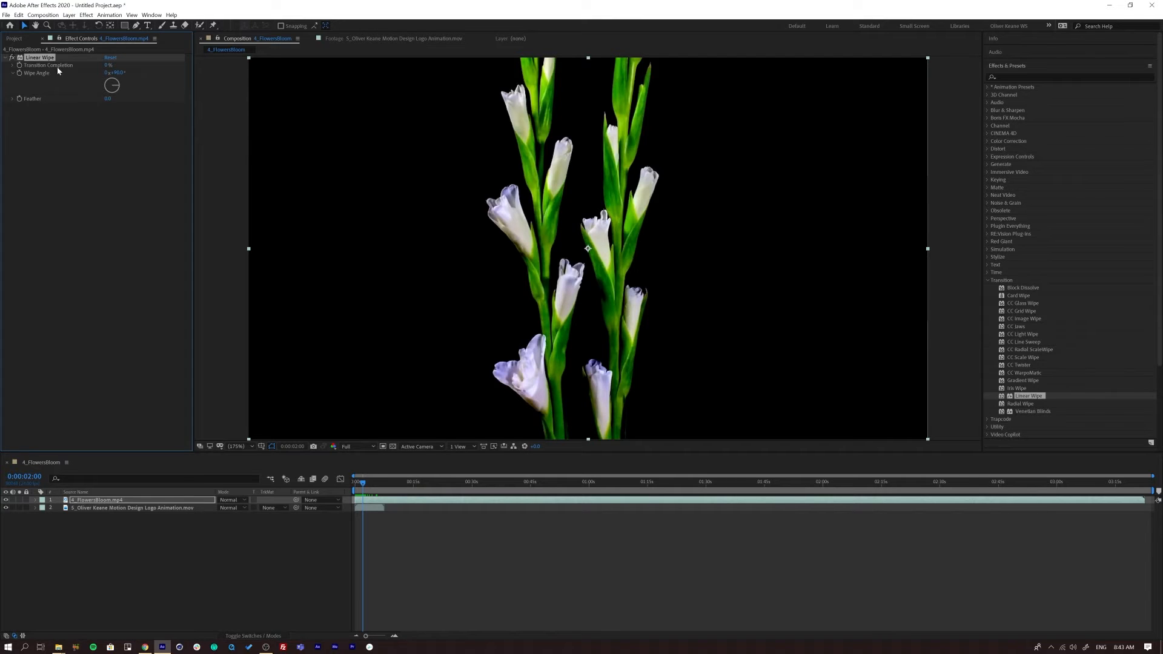
{"action": "left_click_drag", "start_coordinate": [107, 65], "coordinate": [74, 71]}
{"action": "left_click", "coordinate": [106, 500]}
{"action": "key", "text": "u"}
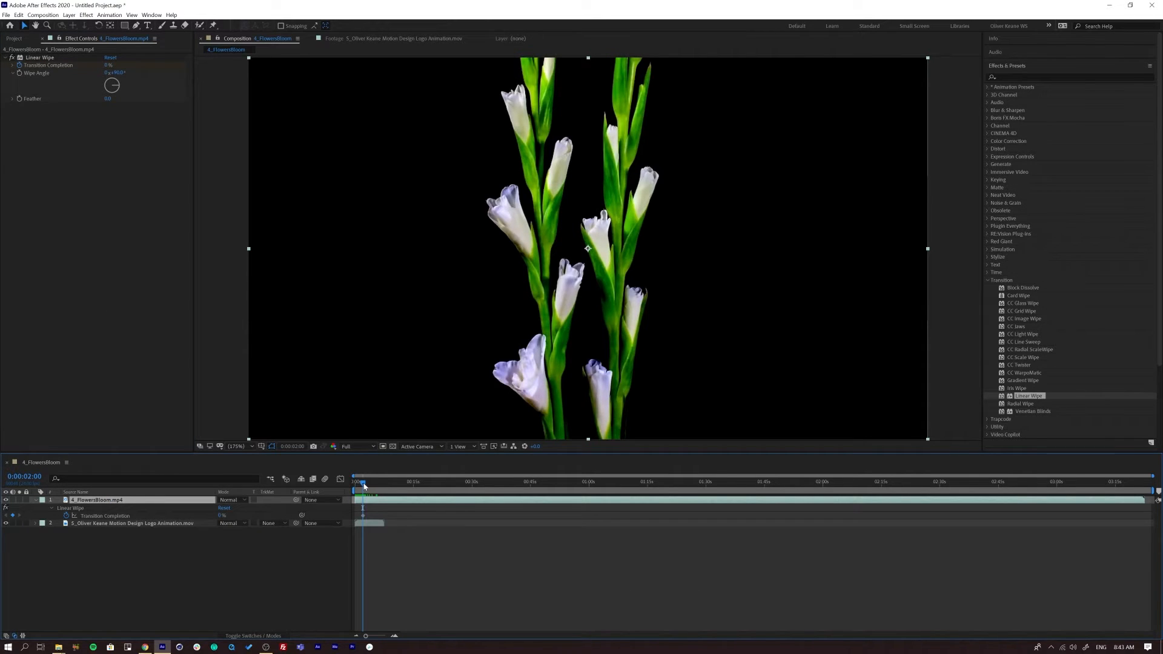
- Set Transition Completion to 100% at 0:00:04:13 and play the wipe from the start
{"action": "left_click_drag", "start_coordinate": [365, 485], "coordinate": [372, 482]}
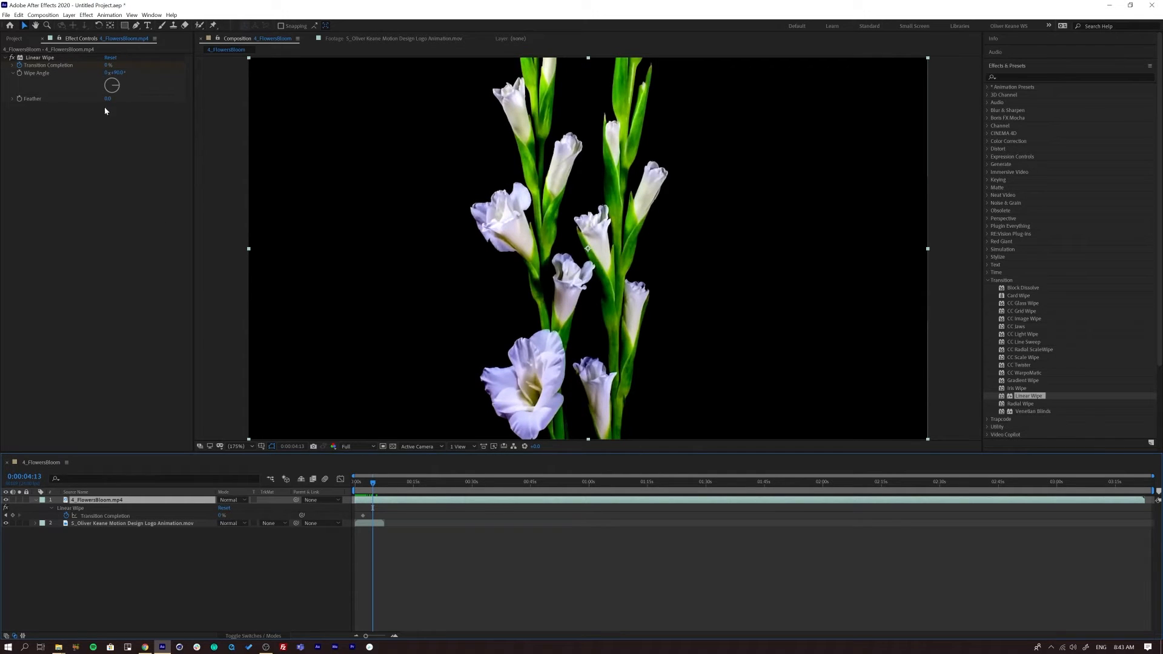
{"action": "left_click_drag", "start_coordinate": [111, 67], "coordinate": [188, 64]}
{"action": "left_click_drag", "start_coordinate": [368, 491], "coordinate": [355, 491]}
{"action": "key", "text": "space"}
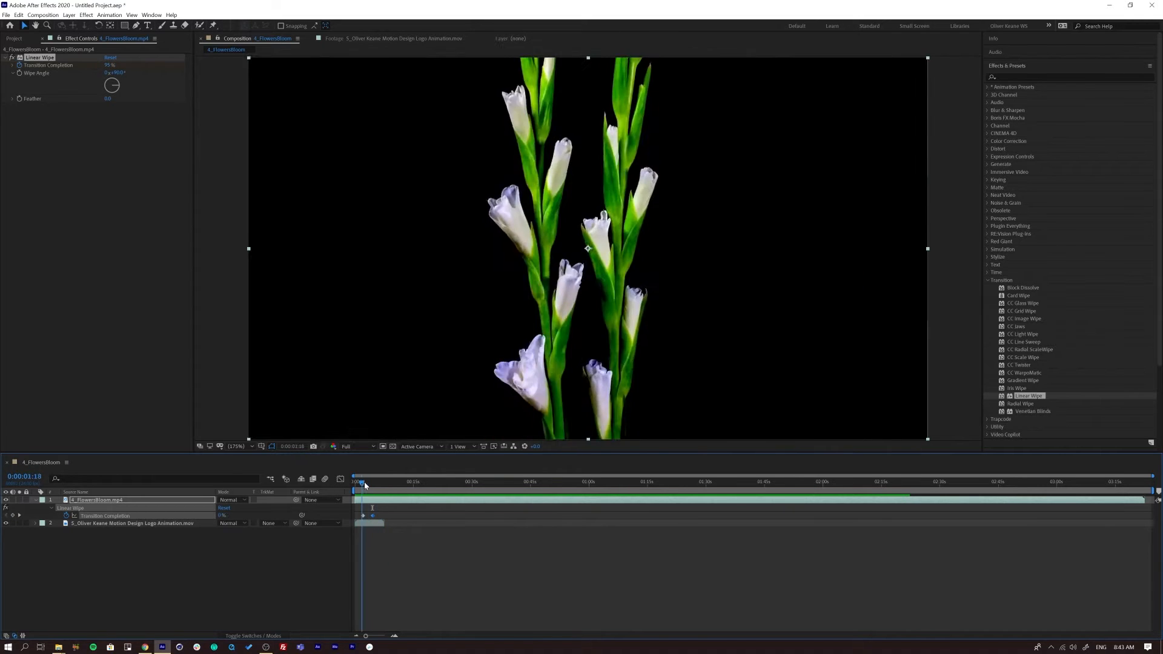
- End the work area at 0:00:07:12, where the logo animation finishes, and trim the composition to it
{"action": "left_click_drag", "start_coordinate": [365, 482], "coordinate": [381, 486]}
{"action": "left_click", "coordinate": [379, 523]}
{"action": "key", "text": "n"}
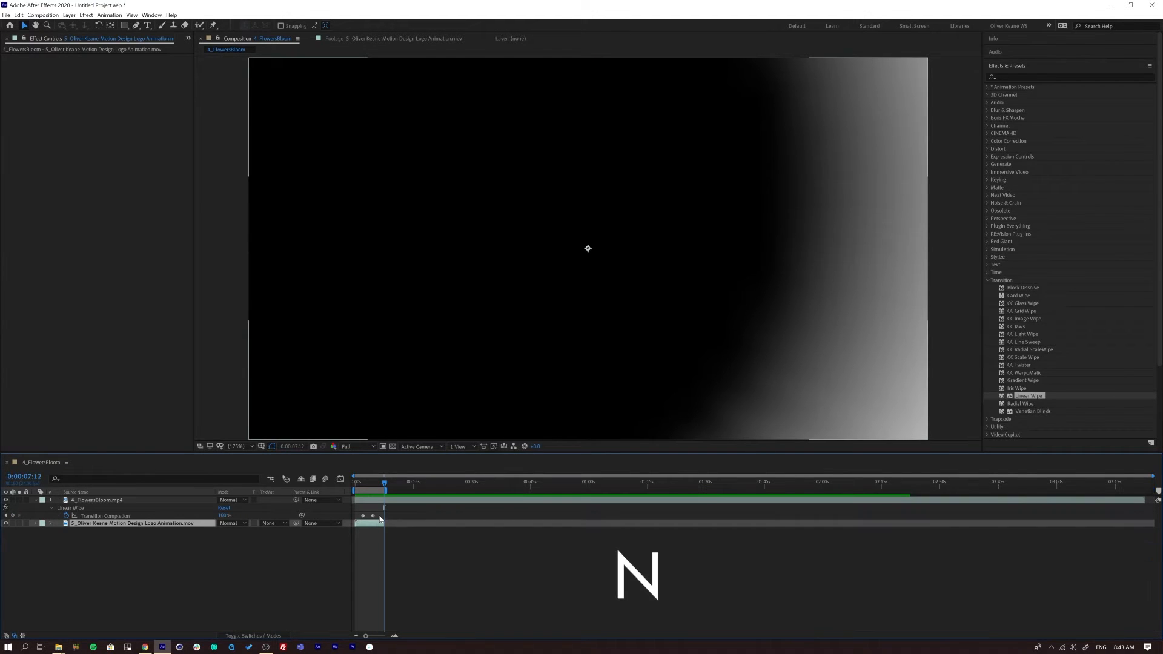
{"action": "left_click", "coordinate": [46, 19]}
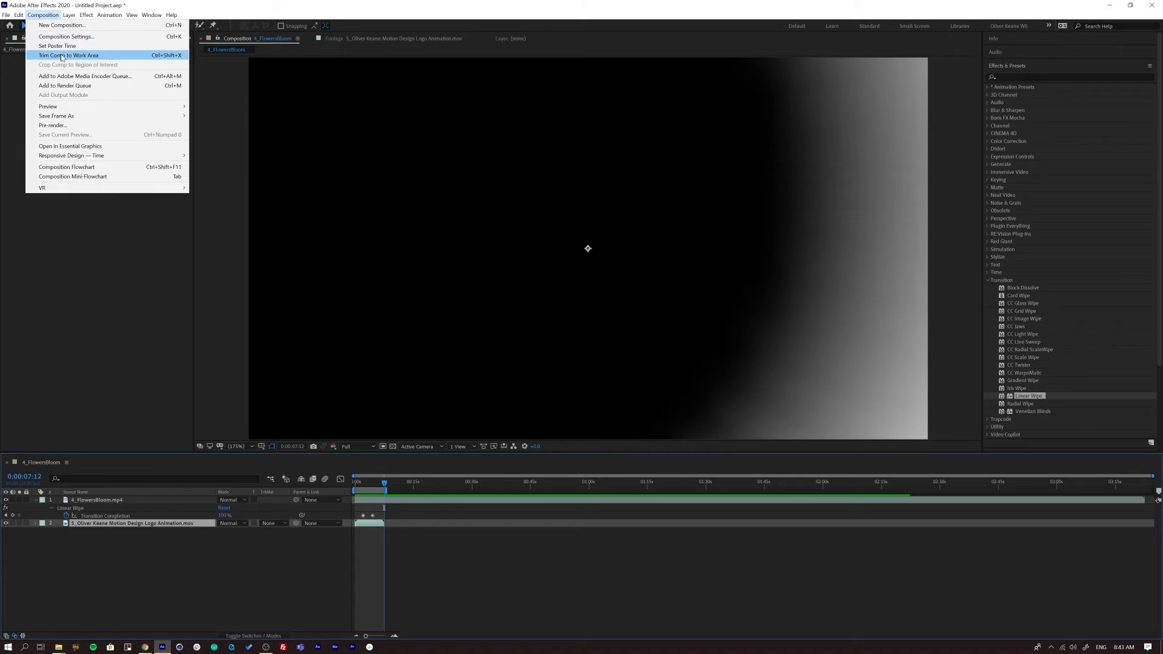
{"action": "left_click", "coordinate": [58, 57]}
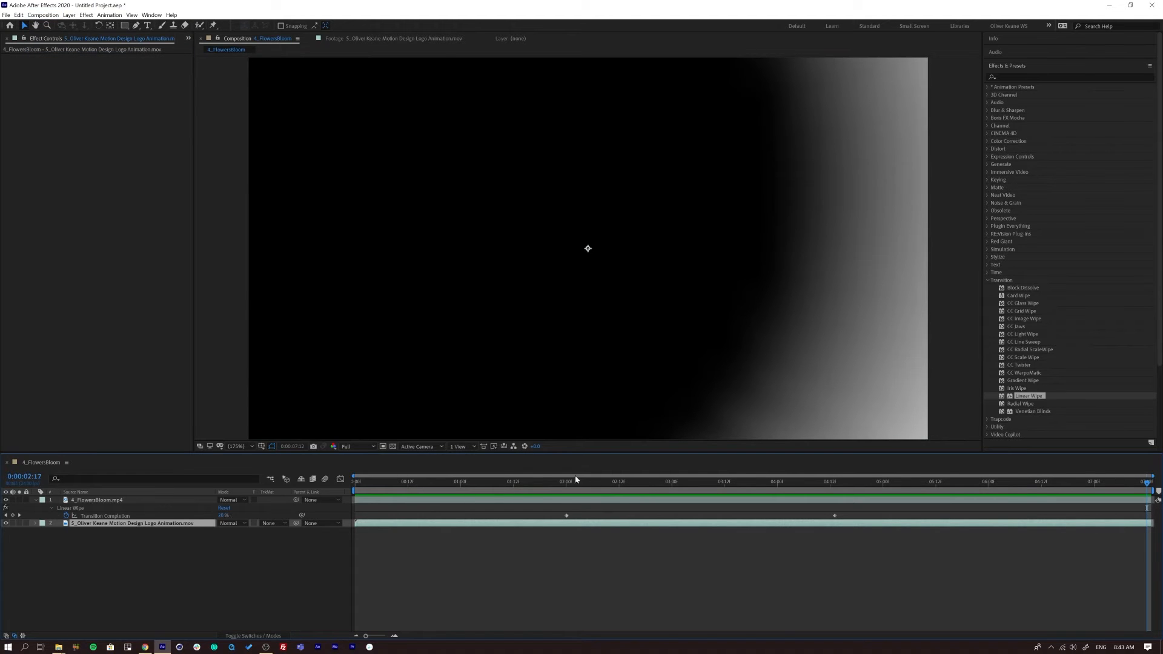
- Shift the Transition Completion keyframes earlier, starting the wipe at about 10 frames and ending it at about 2 seconds
{"action": "left_click_drag", "start_coordinate": [603, 482], "coordinate": [321, 483]}
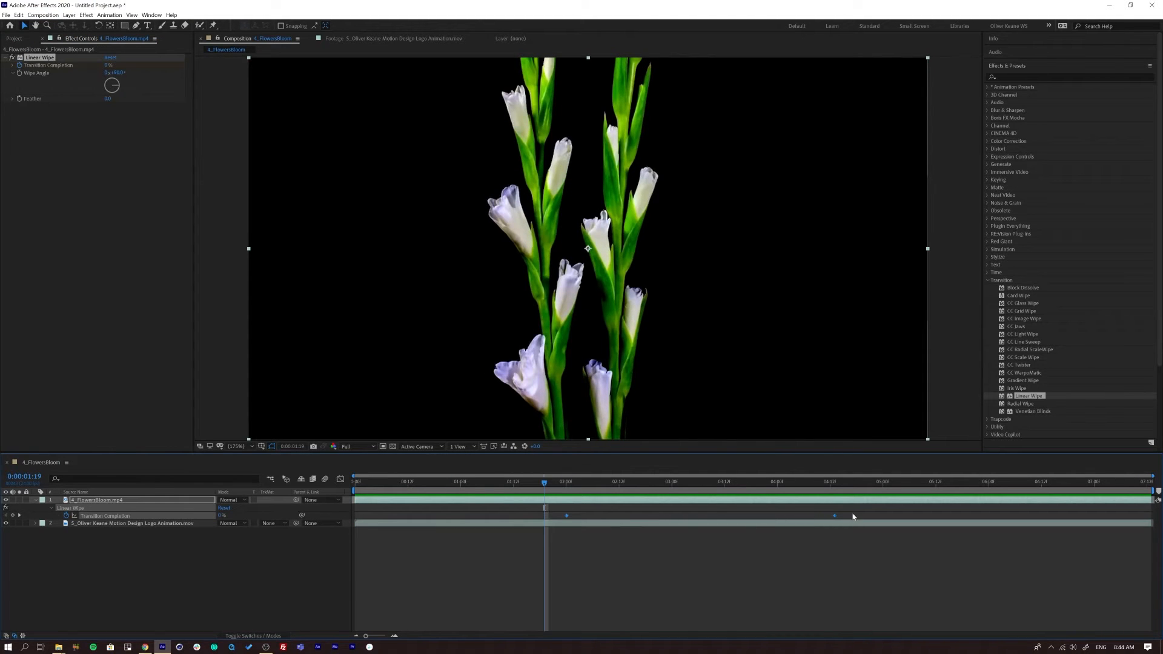
{"action": "left_click_drag", "start_coordinate": [853, 513], "coordinate": [355, 483]}
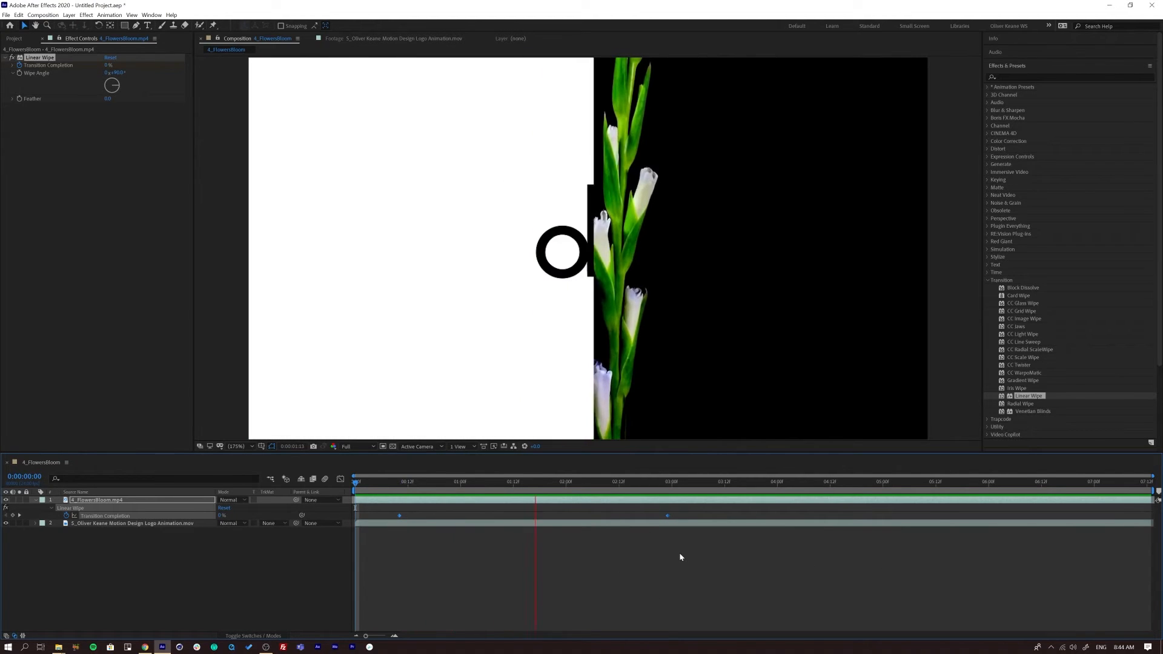
{"action": "left_click", "coordinate": [687, 520]}
{"action": "left_click", "coordinate": [667, 516]}
{"action": "left_click_drag", "start_coordinate": [667, 516], "coordinate": [562, 515]}
- Scrub and play the shortened wipe, stopping partway through the transition at 0:00:01:06
{"action": "left_click", "coordinate": [497, 483]}
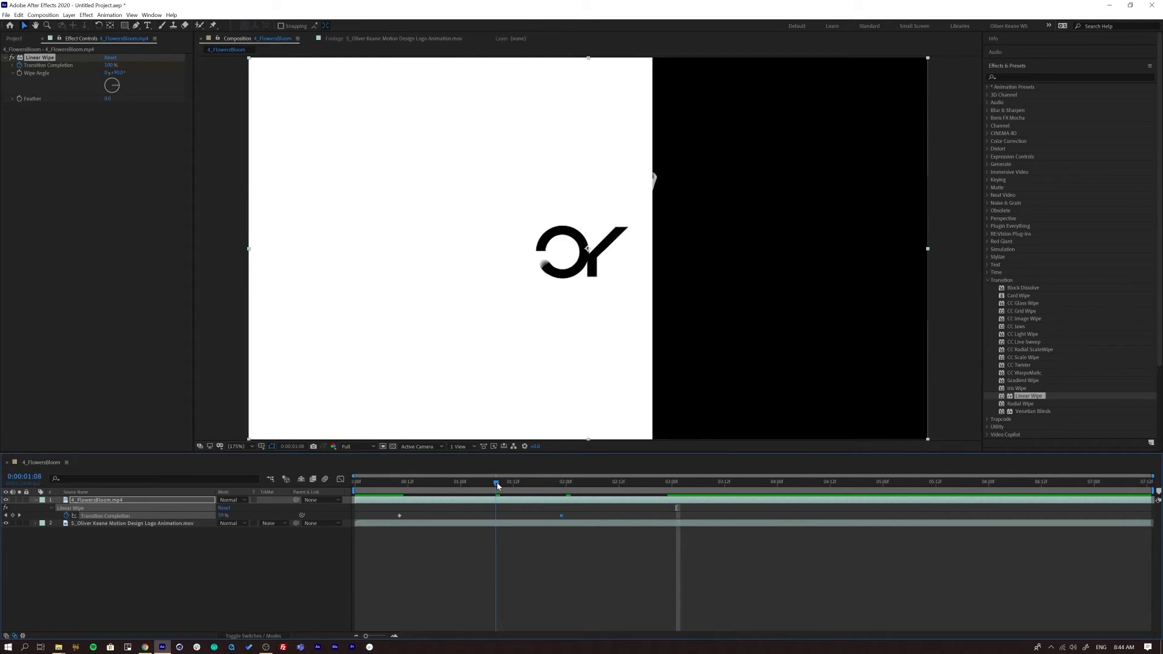
{"action": "left_click_drag", "start_coordinate": [497, 483], "coordinate": [620, 487]}
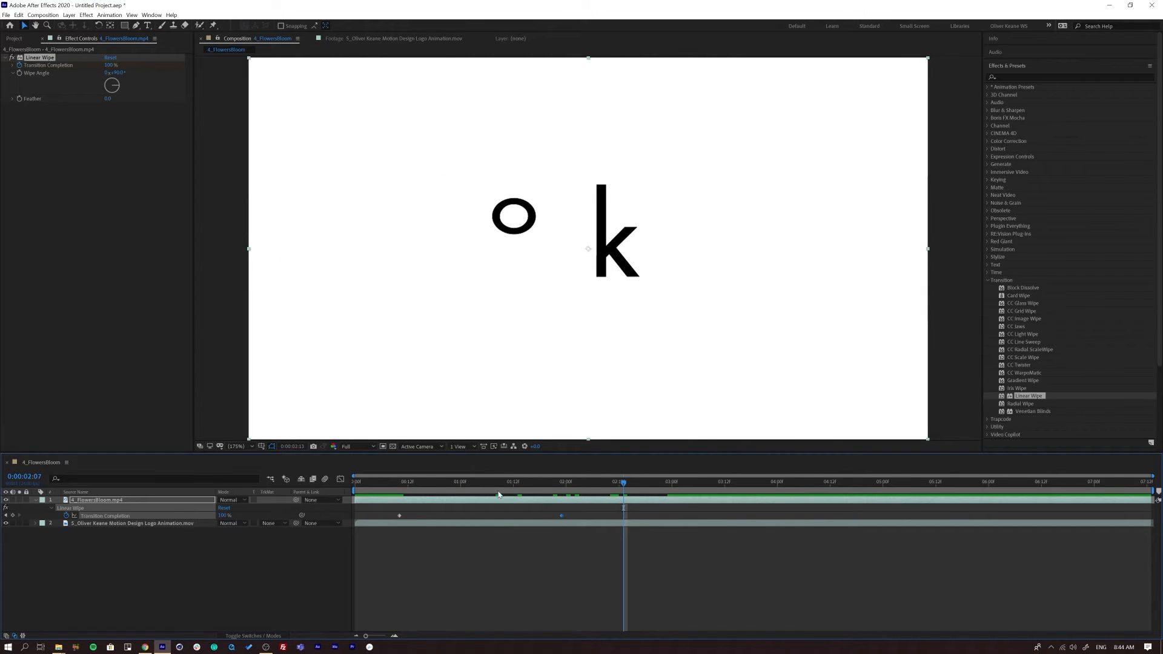
{"action": "key", "text": "space"}
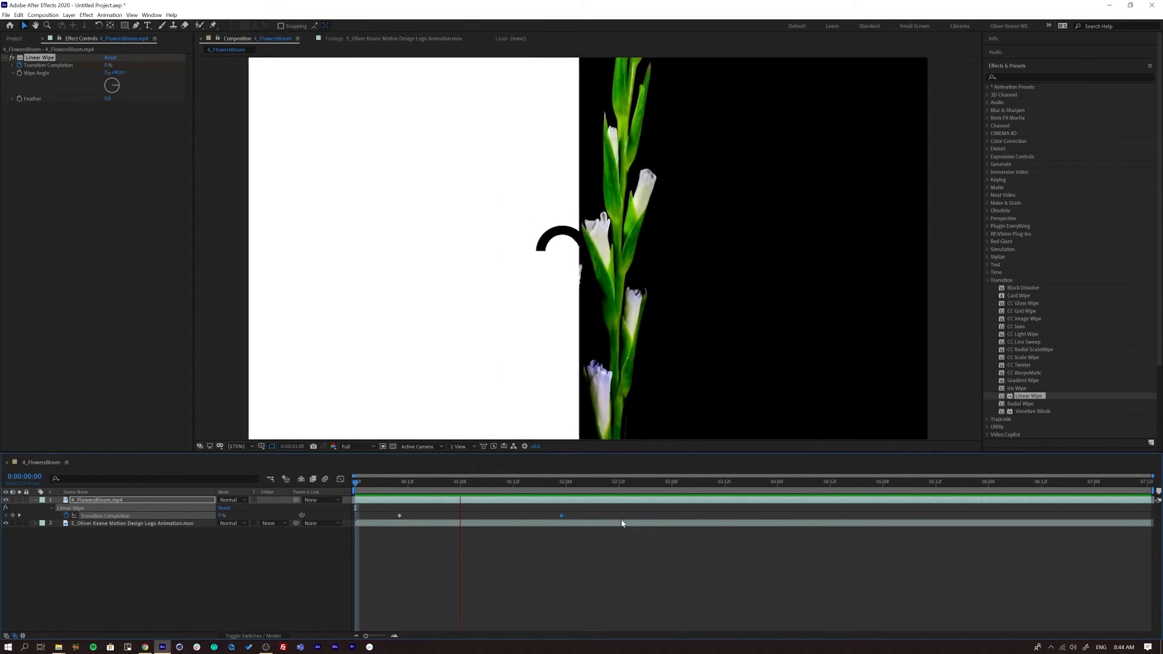
{"action": "left_click", "coordinate": [421, 483]}
{"action": "key", "text": "space"}
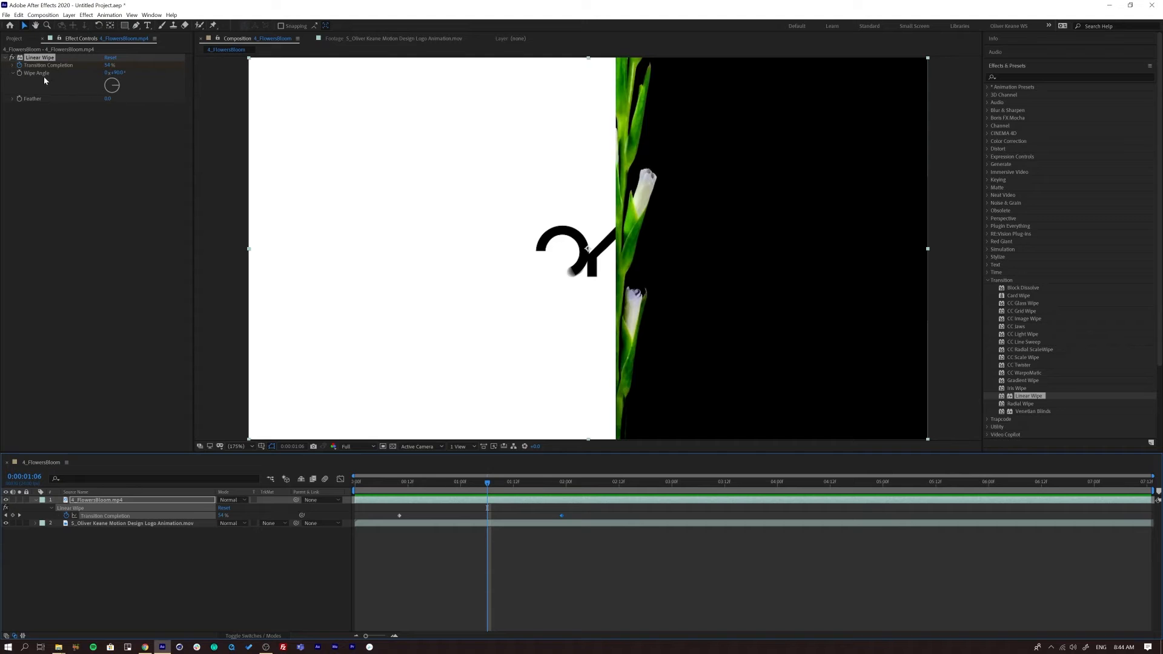
- Try a different Wipe Angle on the Linear Wipe and undo the change
{"action": "left_click_drag", "start_coordinate": [116, 87], "coordinate": [151, 84]}
{"action": "key", "text": "ctrl+z"}
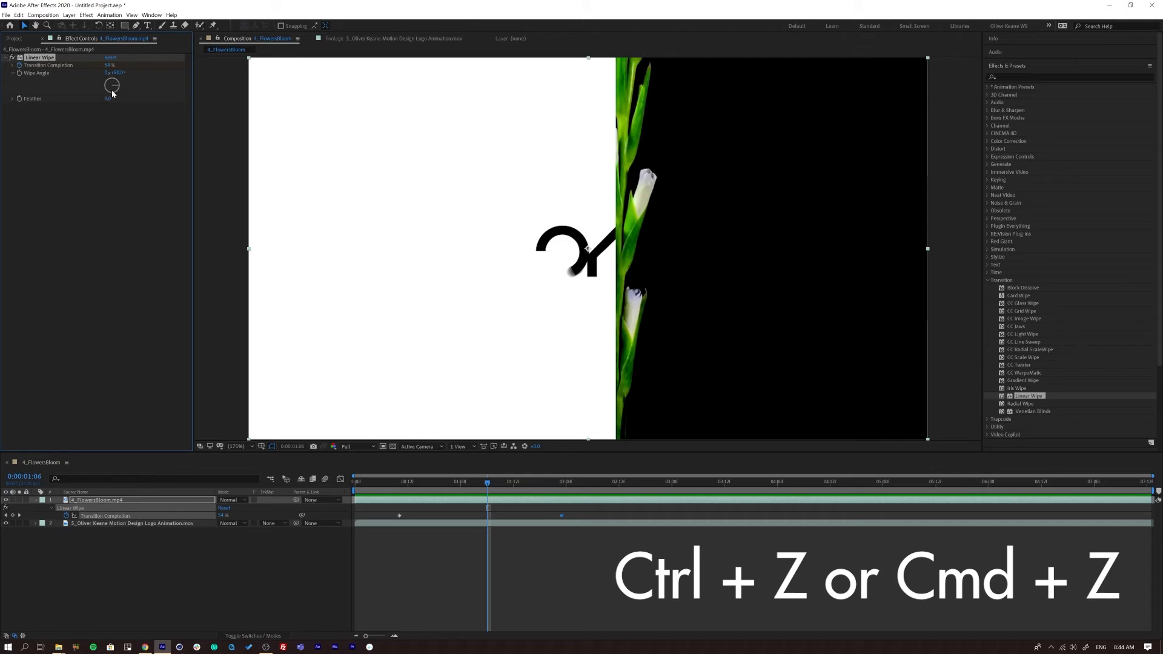
- Set the Linear Wipe's Wipe Angle to 50° for a diagonal wipe and play the transition
{"action": "key", "text": "ctrl+z"}
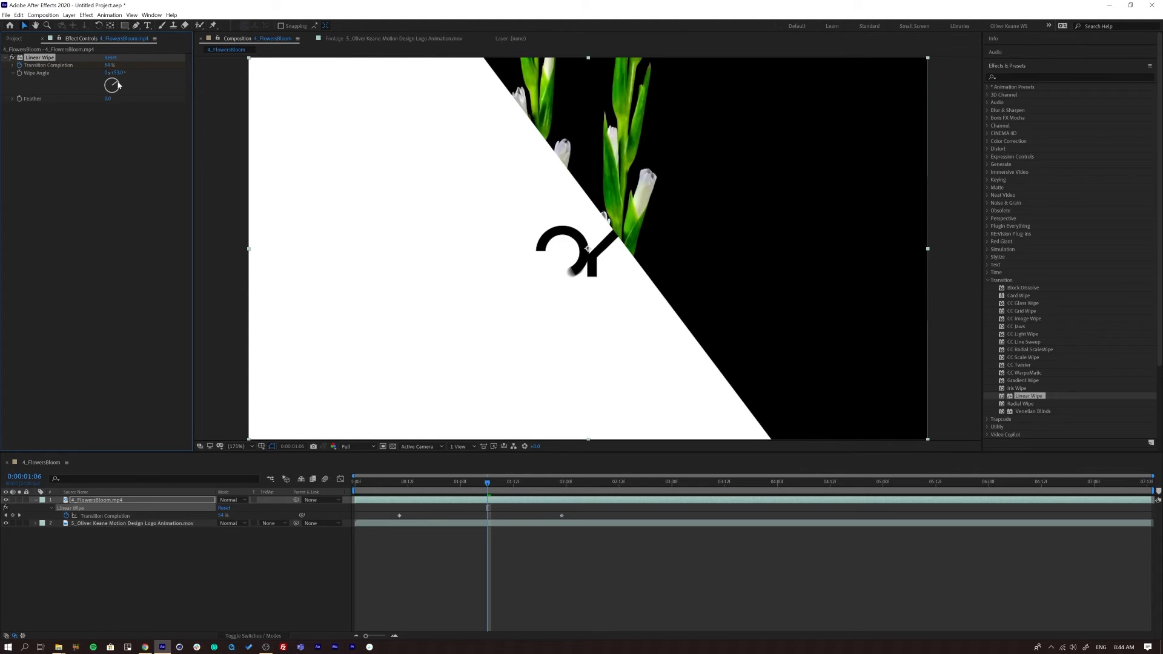
{"action": "left_click_drag", "start_coordinate": [118, 81], "coordinate": [118, 80]}
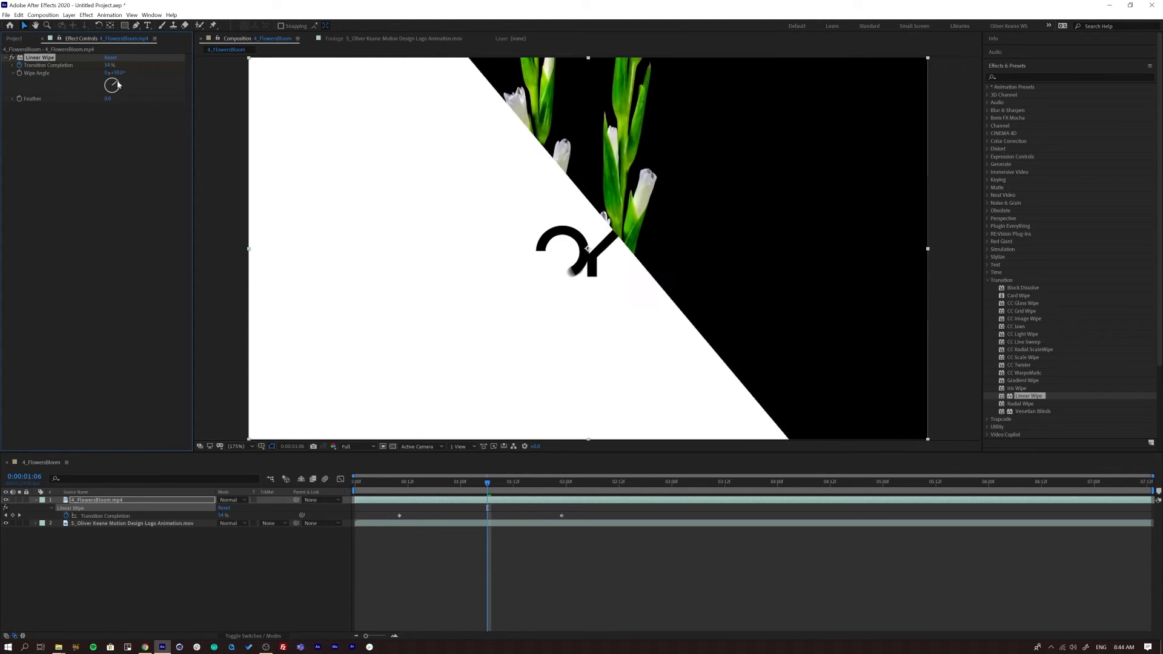
{"action": "key", "text": "space"}
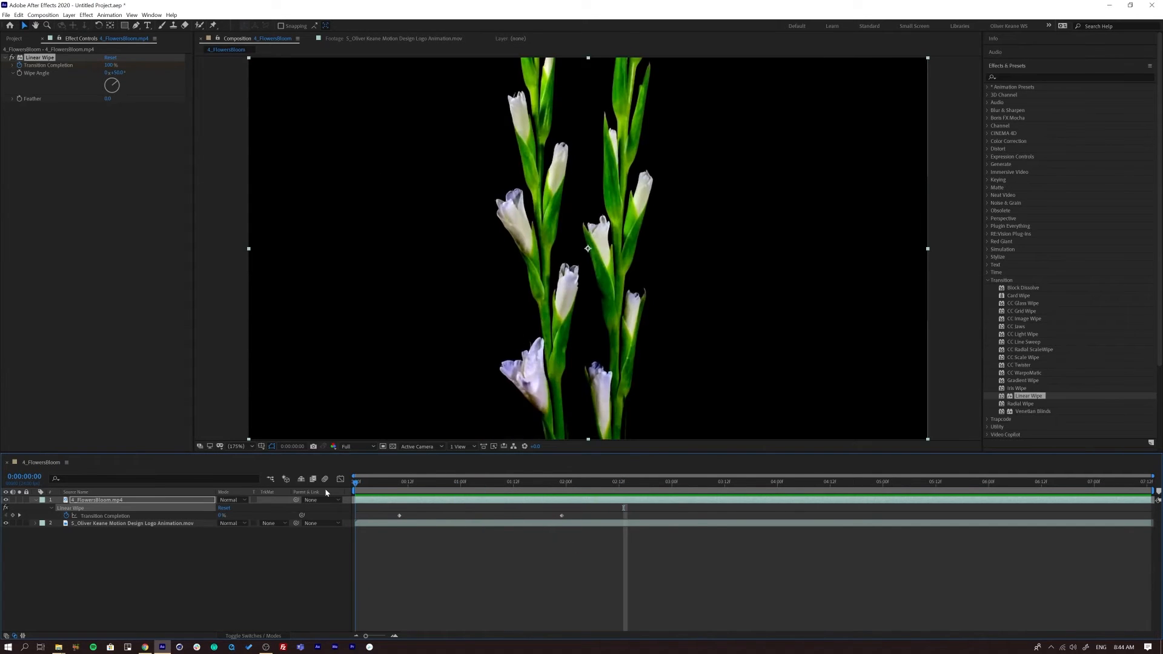
{"action": "key", "text": "space"}
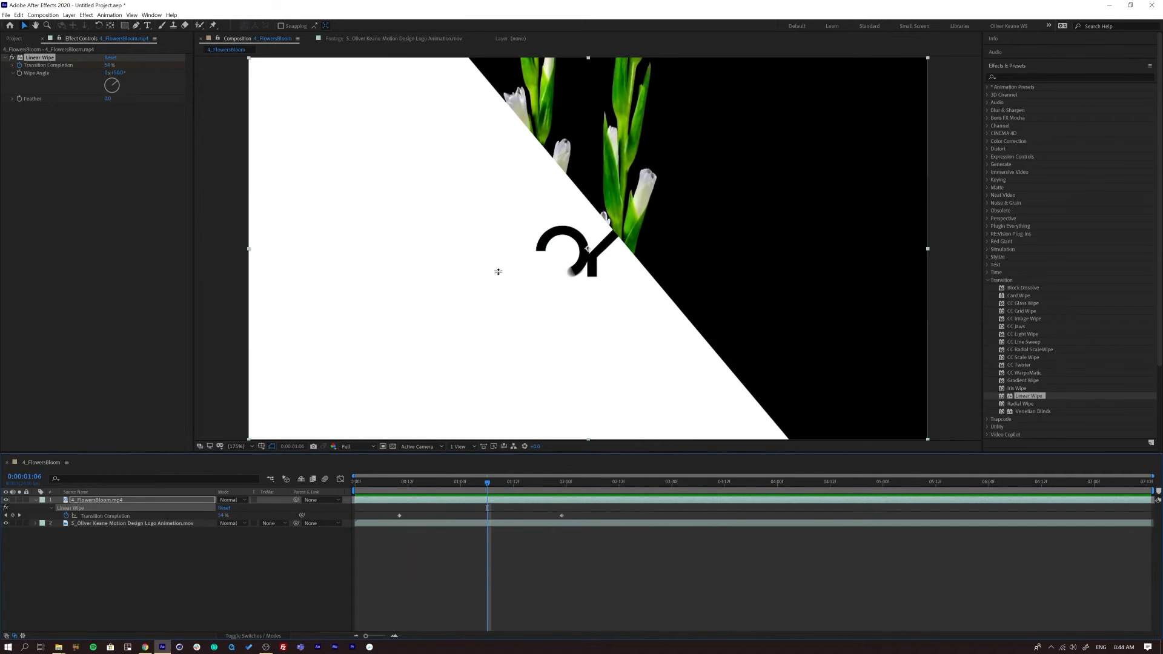
- Increase the Linear Wipe's Feather to soften the wipe edge and play back the result
{"action": "left_click_drag", "start_coordinate": [109, 98], "coordinate": [168, 101]}
{"action": "key", "text": "space"}
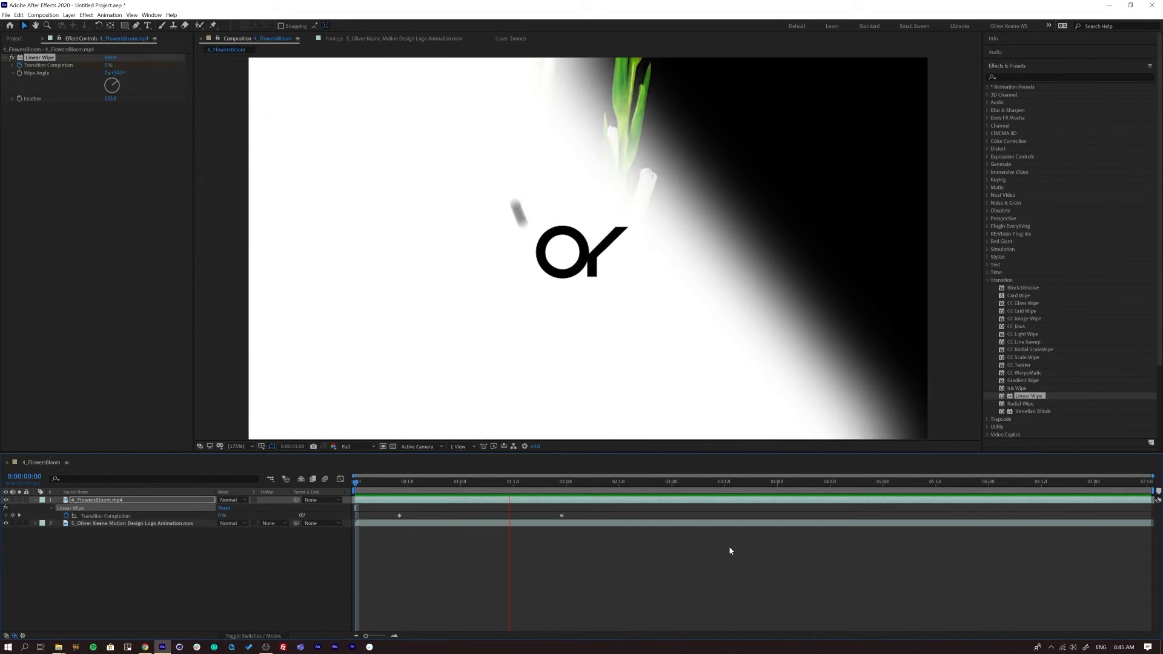
{"action": "key", "text": "space"}
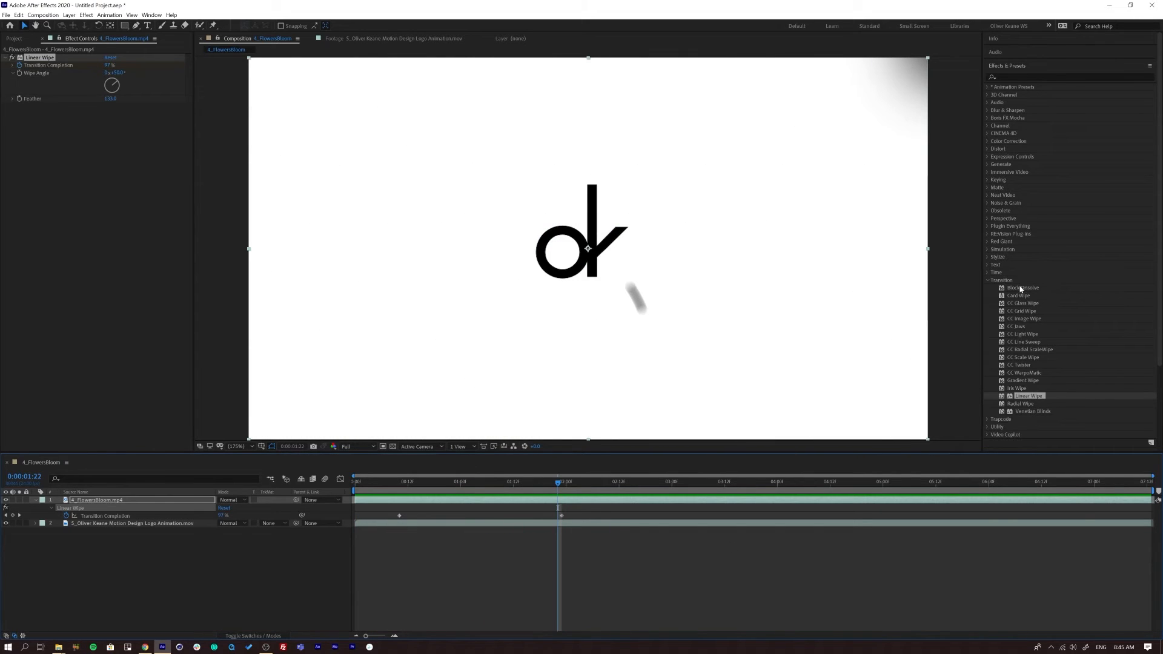
- Return to the start of the timeline and delete the Linear Wipe effect from the 4_FlowersBloom.mp4 layer
{"action": "left_click_drag", "start_coordinate": [543, 485], "coordinate": [111, 505]}
{"action": "left_click", "coordinate": [90, 501]}
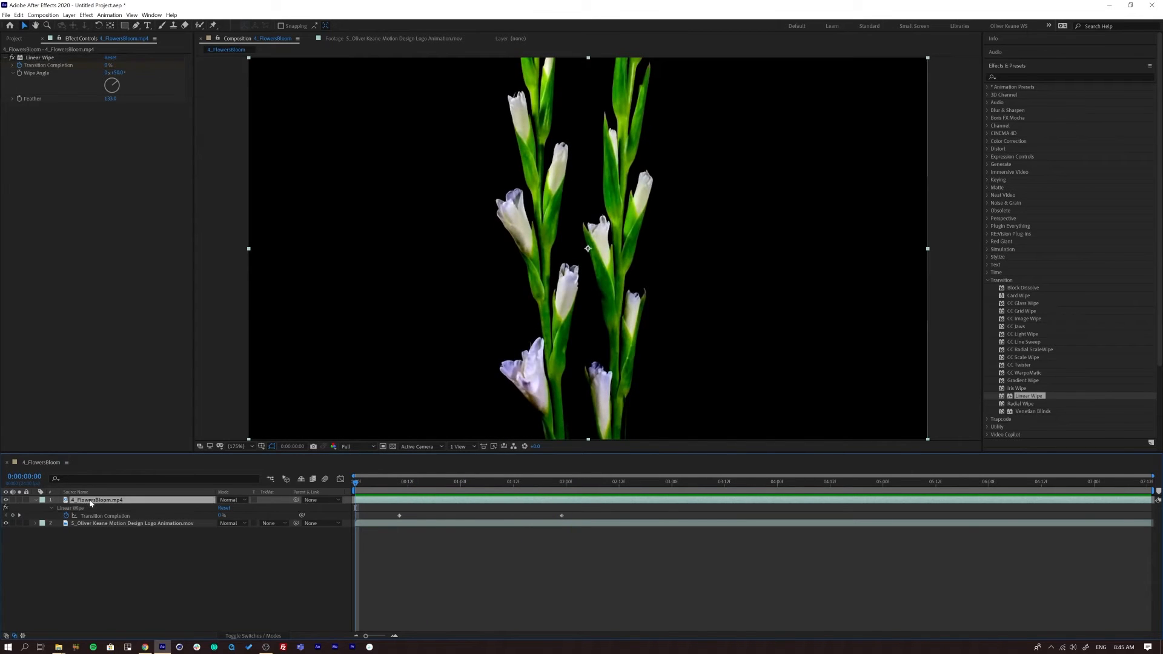
{"action": "left_click", "coordinate": [37, 58]}
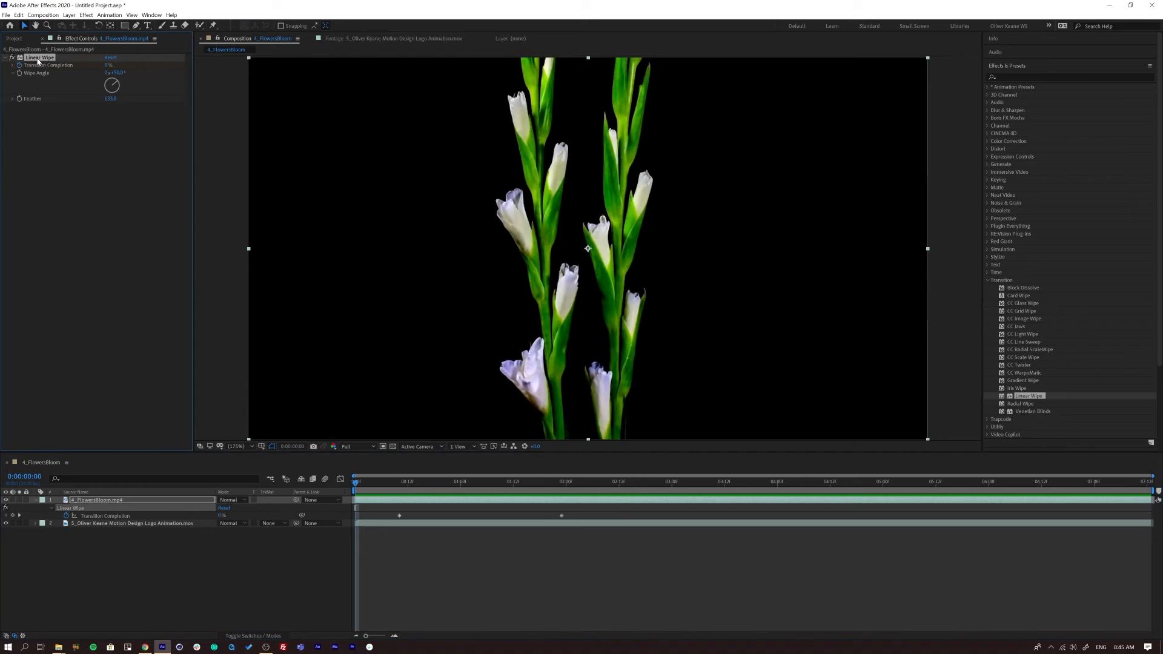
{"action": "key", "text": "BackSpace"}
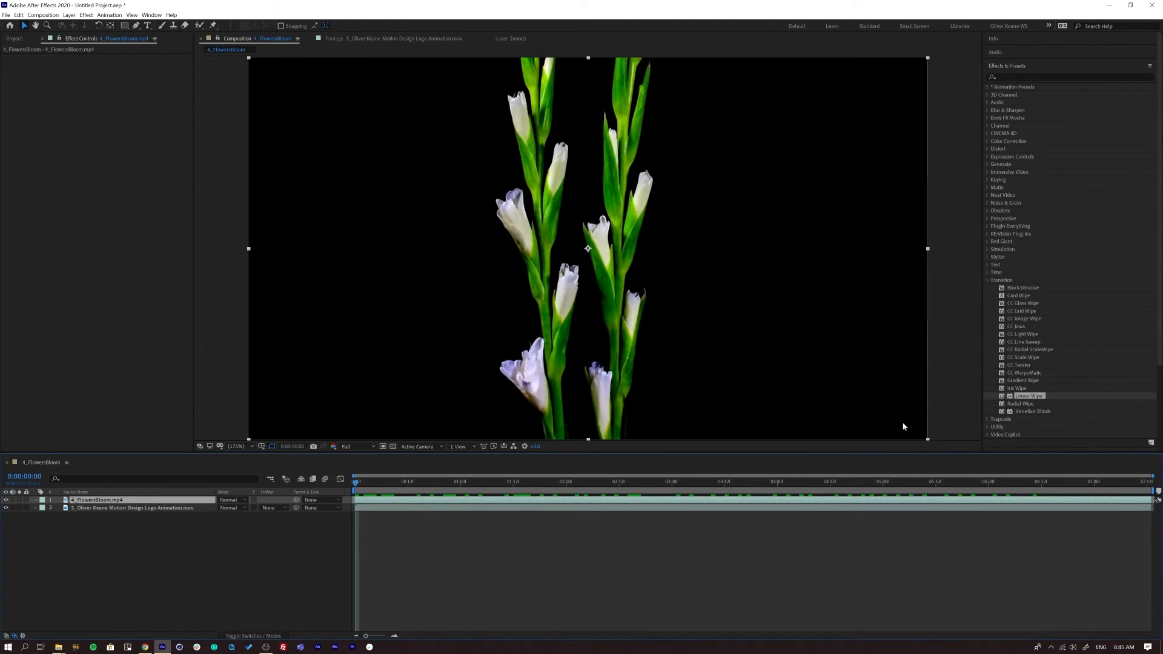
- Try the Radial Wipe effect on the flowers layer with partial completion and feathering, and delete the effect
{"action": "double_click", "coordinate": [1026, 403]}
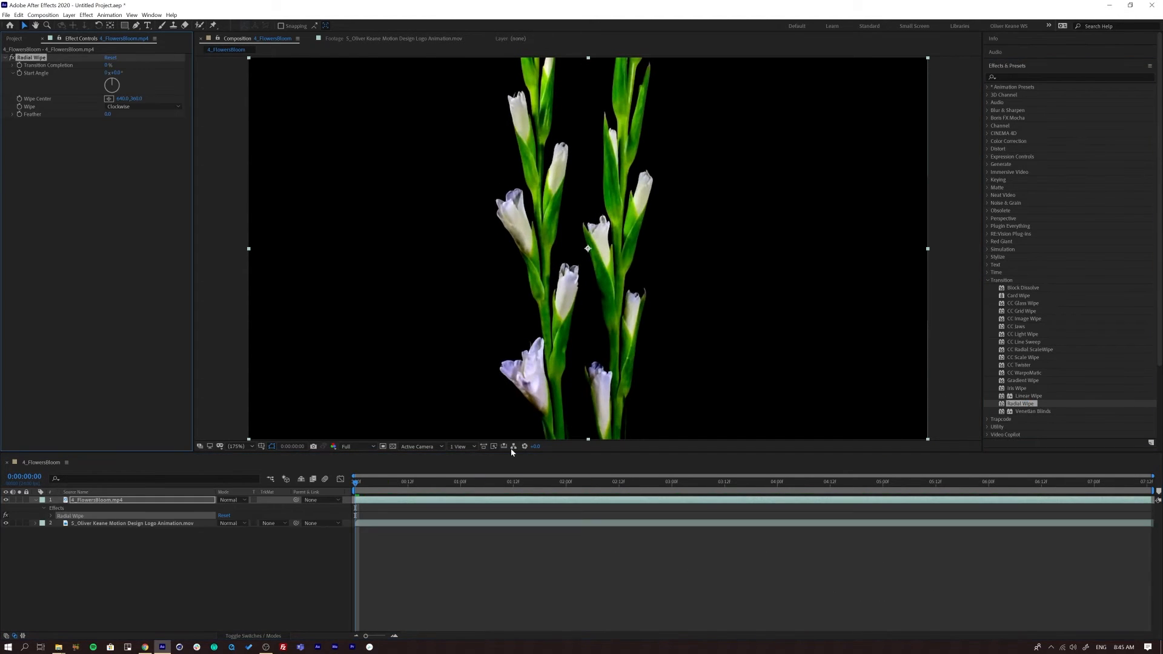
{"action": "left_click_drag", "start_coordinate": [108, 65], "coordinate": [128, 108]}
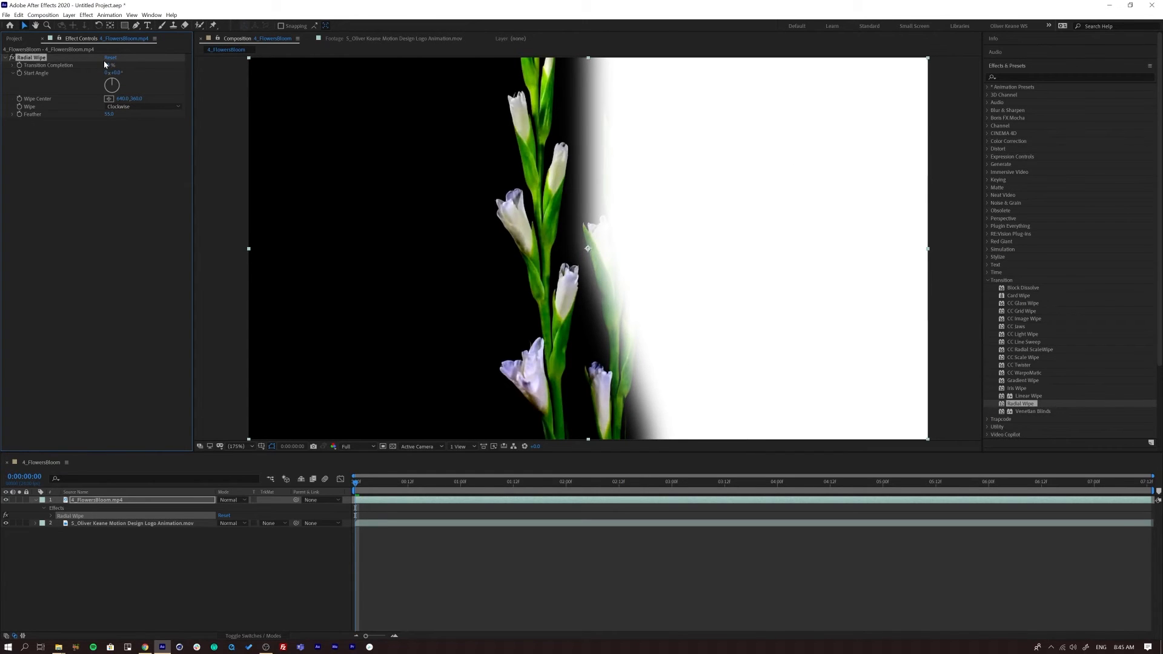
{"action": "left_click_drag", "start_coordinate": [106, 64], "coordinate": [70, 71]}
{"action": "key", "text": "BackSpace"}
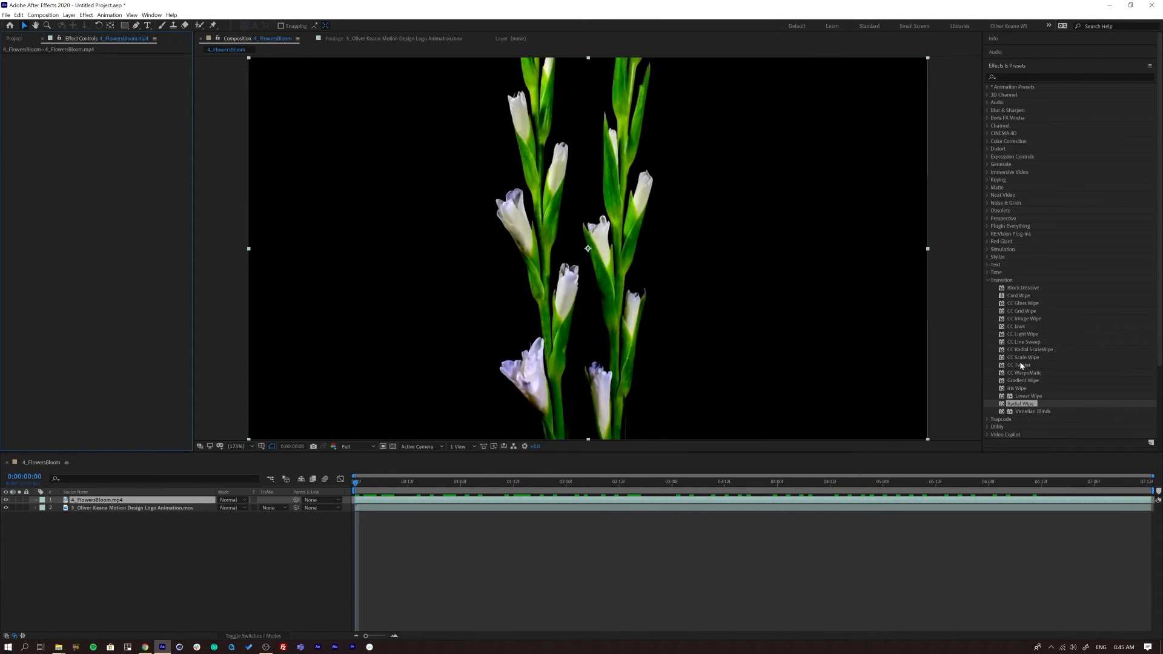
- Apply Block Dissolve to the flowers layer, raise its completion, and set Block Width to 29 and Block Height to 49
{"action": "left_click_drag", "start_coordinate": [1001, 292], "coordinate": [664, 174]}
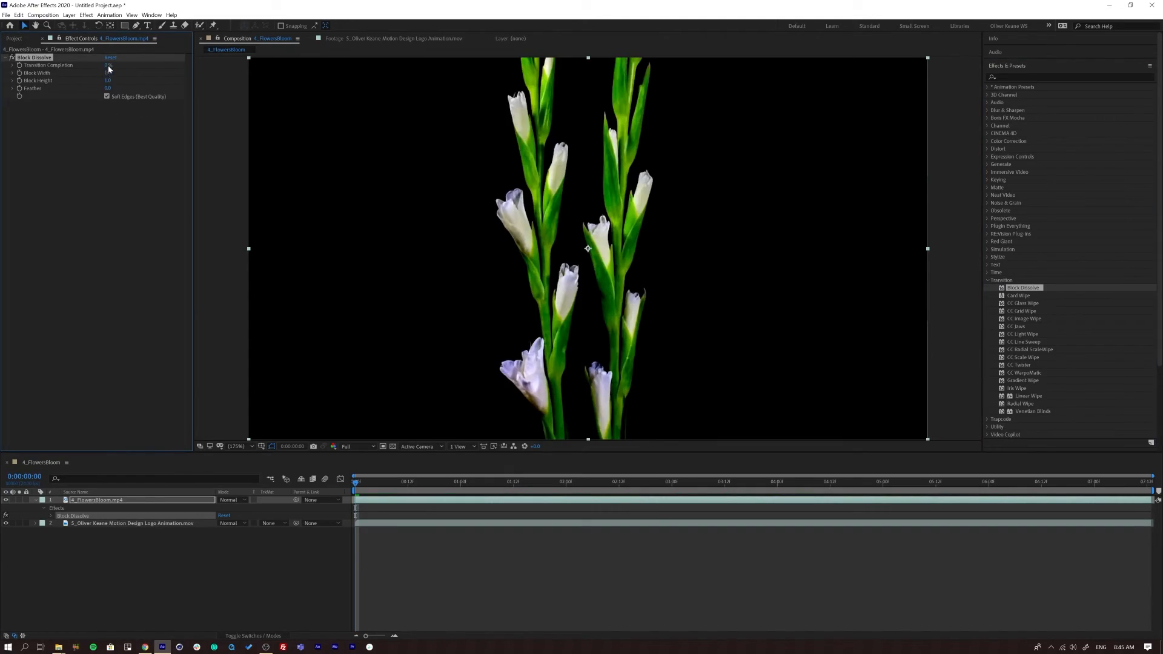
{"action": "mouse_move", "coordinate": [107, 65]}
{"action": "left_mouse_down"}
{"action": "mouse_move", "coordinate": [129, 84]}
{"action": "mouse_move", "coordinate": [85, 68]}
{"action": "mouse_move", "coordinate": [156, 72]}
{"action": "mouse_move", "coordinate": [121, 74]}
{"action": "left_mouse_up"}
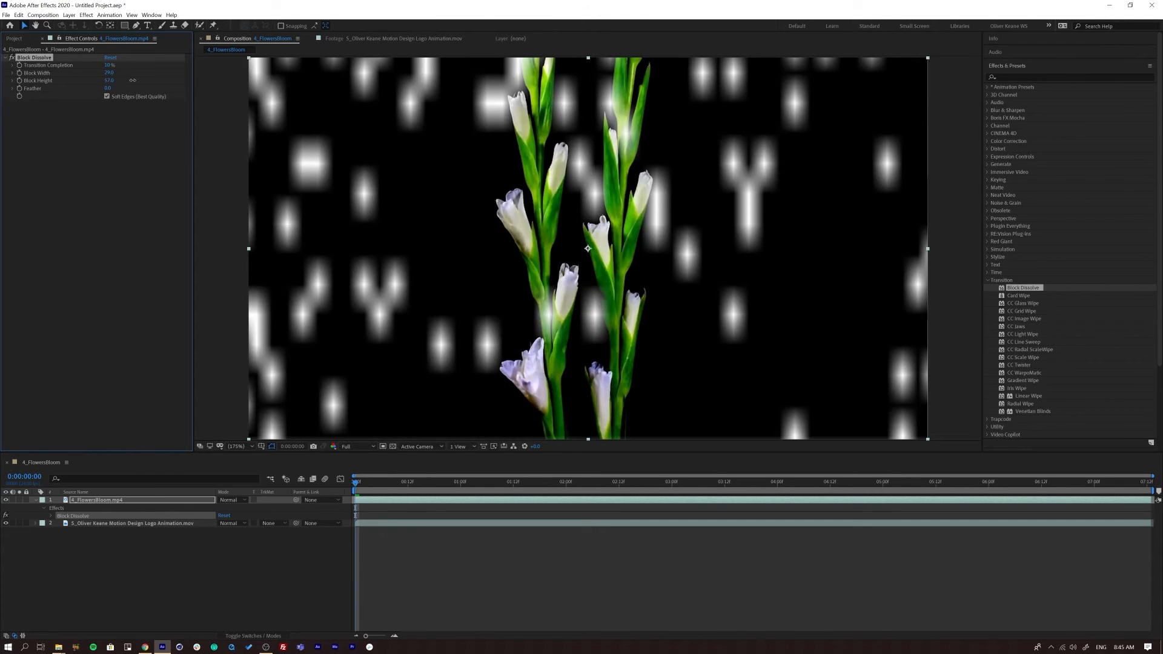
{"action": "left_click", "coordinate": [127, 77]}
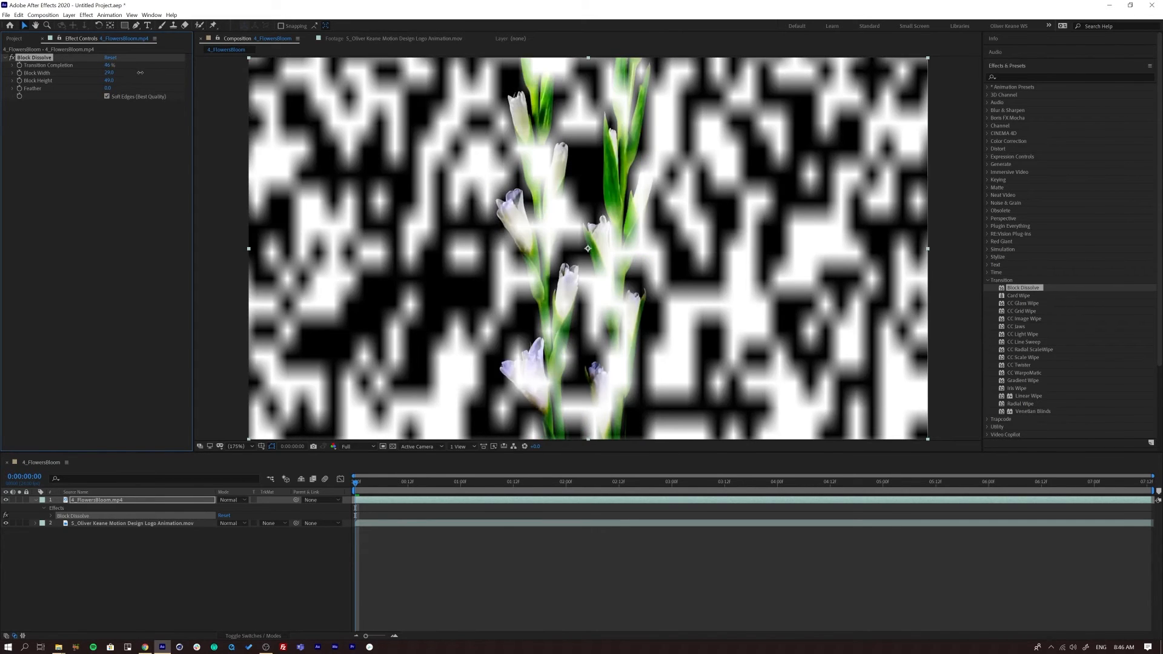
- Compare Block Dissolve with and without Soft Edges, leave the option off, and set Block Height to 45
{"action": "left_click", "coordinate": [107, 97]}
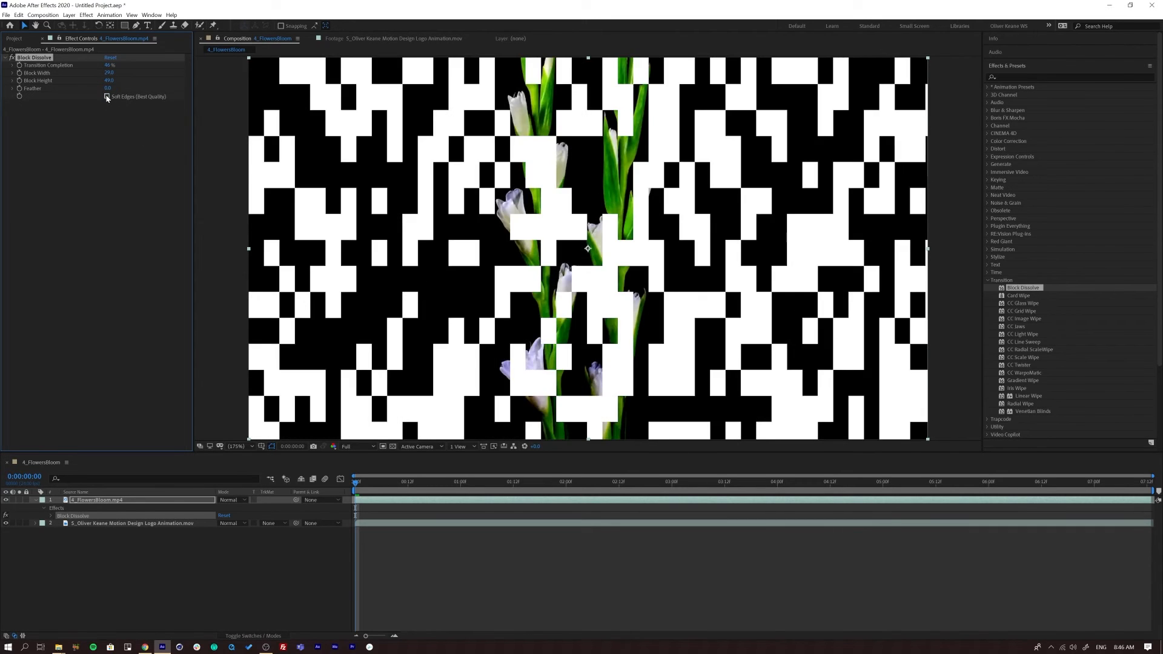
{"action": "left_click", "coordinate": [108, 97]}
{"action": "left_click", "coordinate": [107, 97]}
{"action": "left_click", "coordinate": [108, 97]}
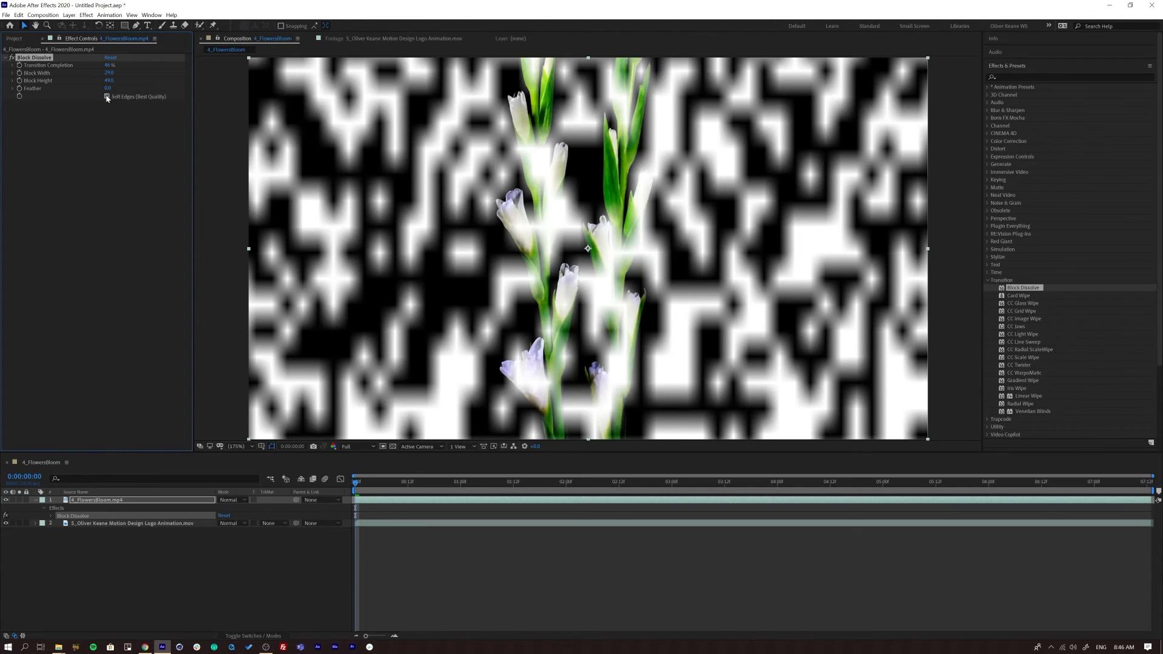
{"action": "left_click", "coordinate": [107, 96]}
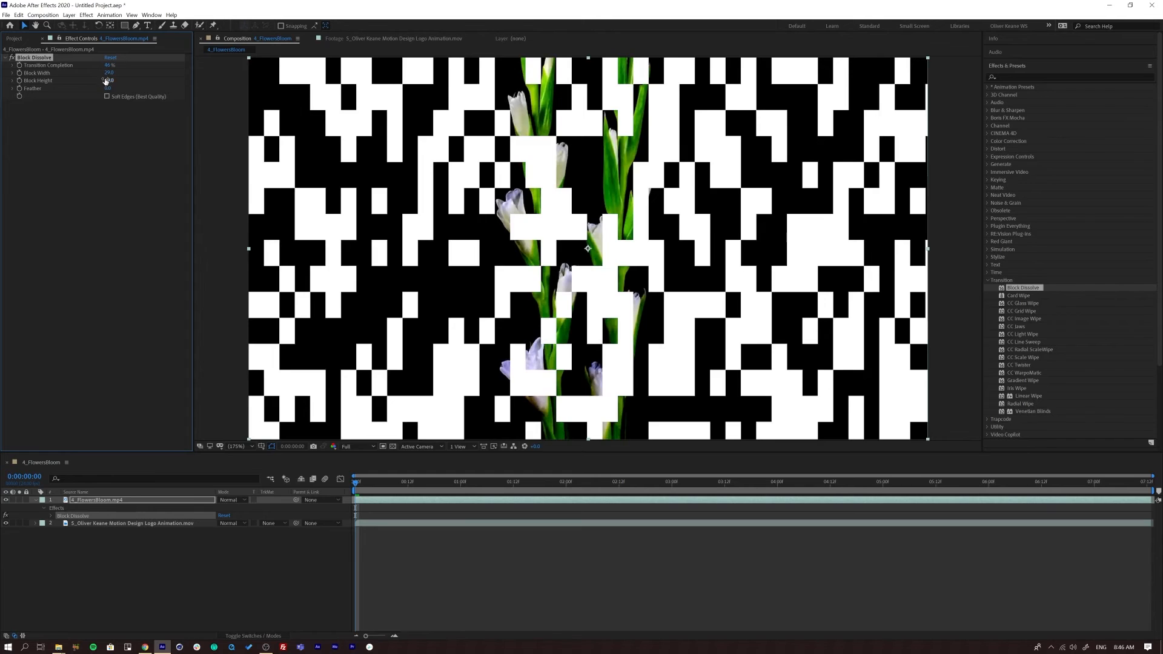
{"action": "left_click_drag", "start_coordinate": [105, 82], "coordinate": [72, 81]}
- Keyframe Block Dissolve's Transition Completion from 0% at 0:00:01:00 to 100% at 0:00:02:00
{"action": "left_click", "coordinate": [368, 483]}
{"action": "left_click_drag", "start_coordinate": [366, 485], "coordinate": [462, 488]}
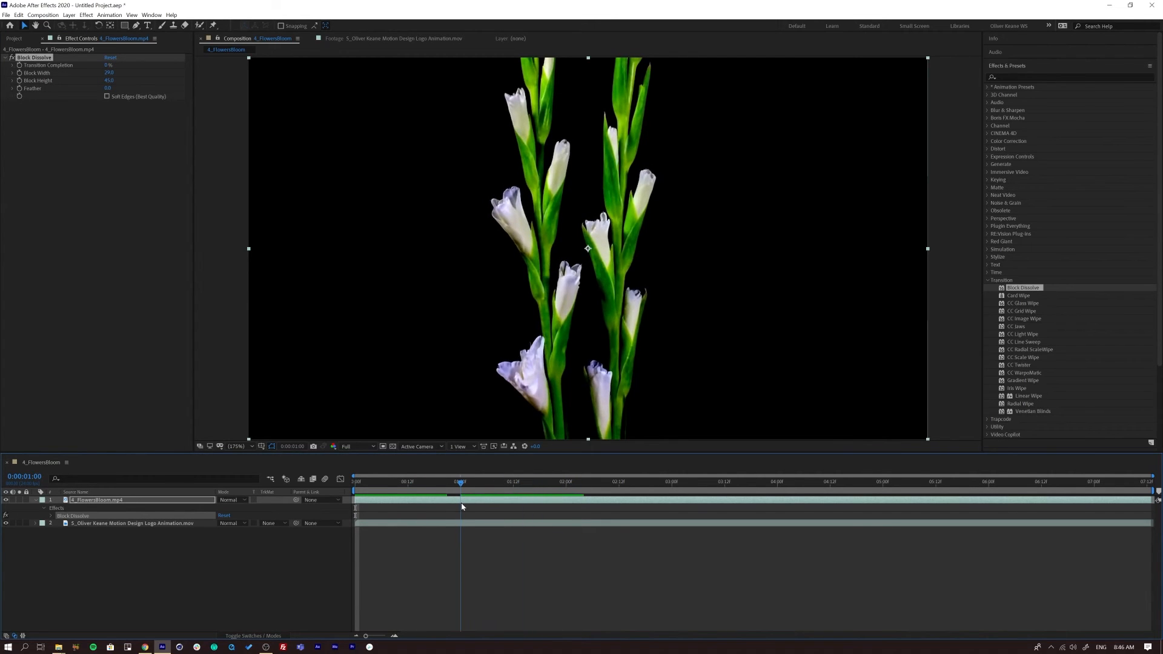
{"action": "left_click", "coordinate": [19, 66]}
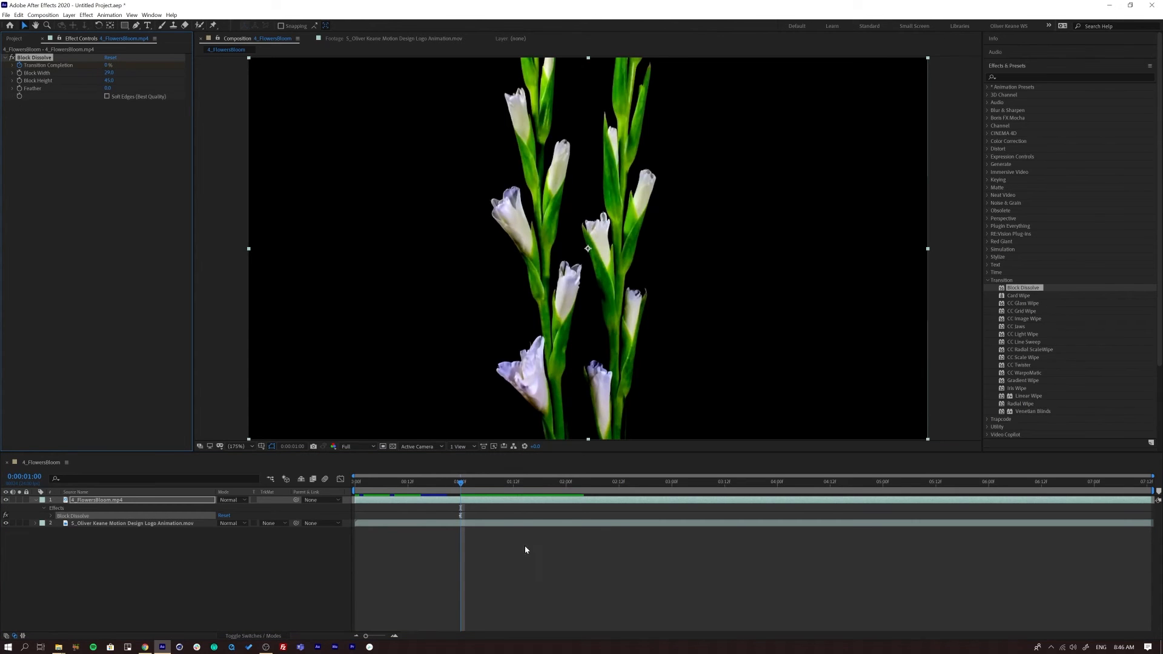
{"action": "key", "text": "u"}
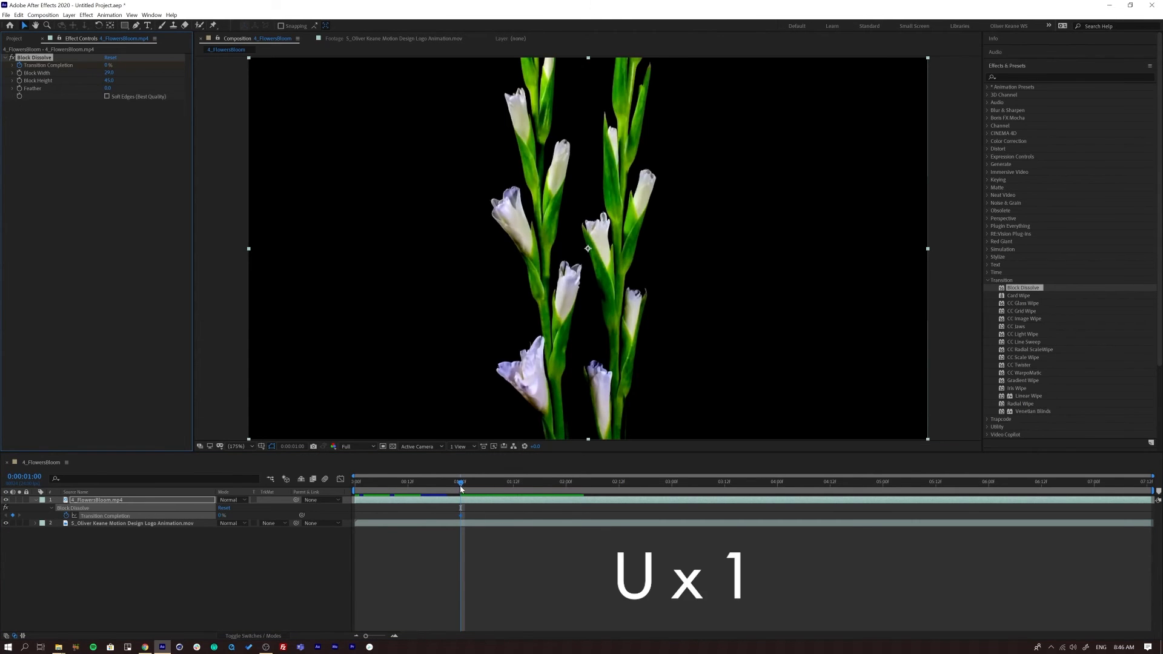
{"action": "left_click", "coordinate": [566, 482]}
{"action": "left_click_drag", "start_coordinate": [104, 69], "coordinate": [442, 81]}
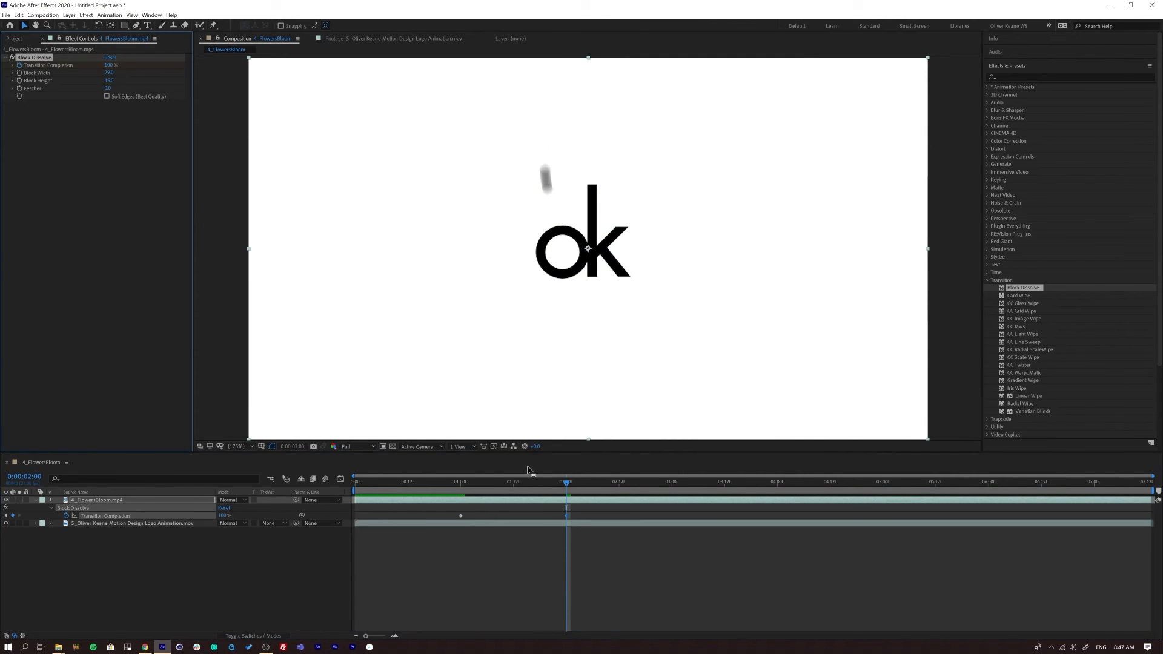
- Play the Block Dissolve transition from the flowers clip to the logo animation twice
{"action": "key", "text": "space"}
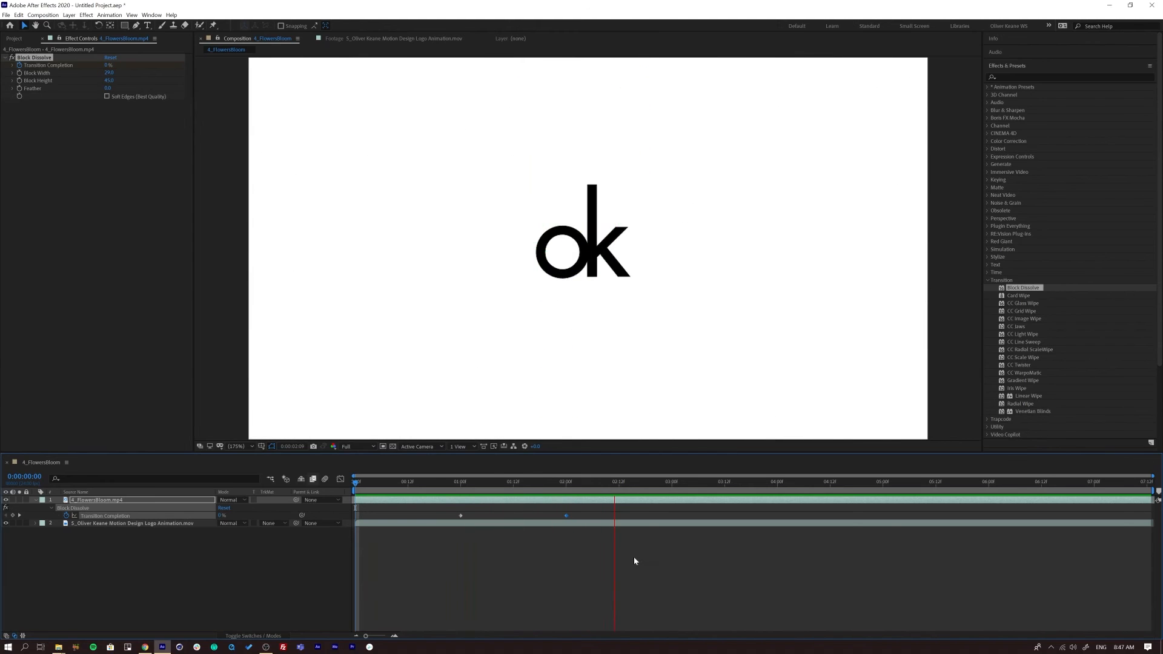
{"action": "key", "text": "space"}
{"action": "key", "text": "space"}
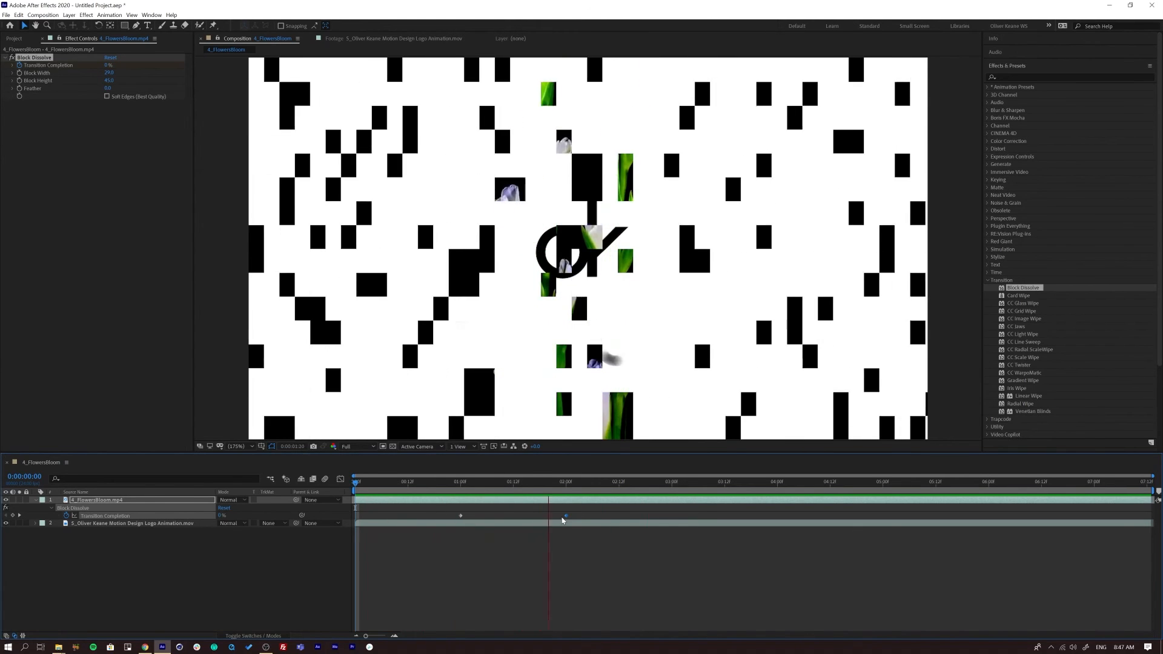
{"action": "key", "text": "space"}
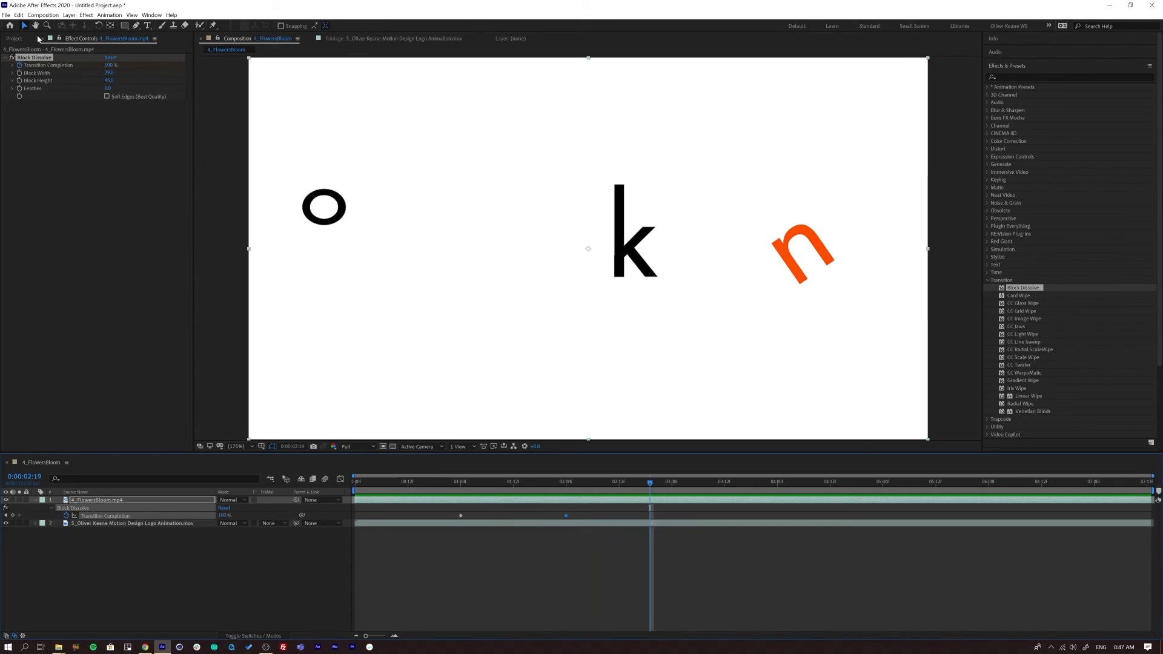
- Delete the Block Dissolve effect from the 4_FlowersBloom.mp4 layer
{"action": "left_click", "coordinate": [33, 59]}
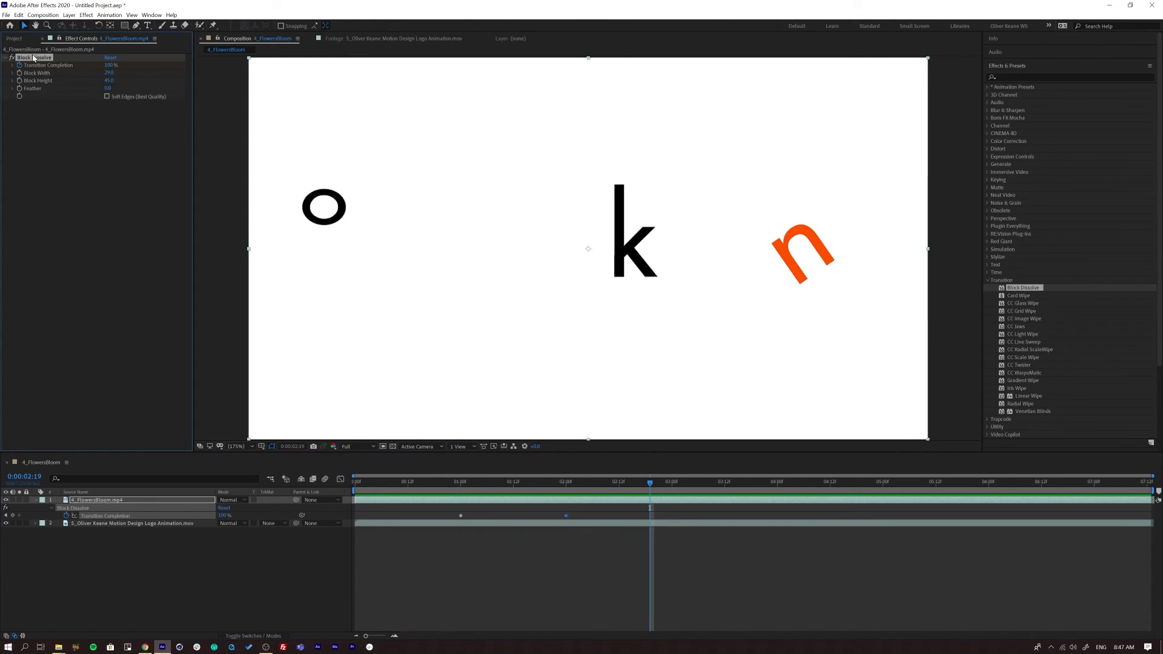
{"action": "left_click", "coordinate": [105, 508]}
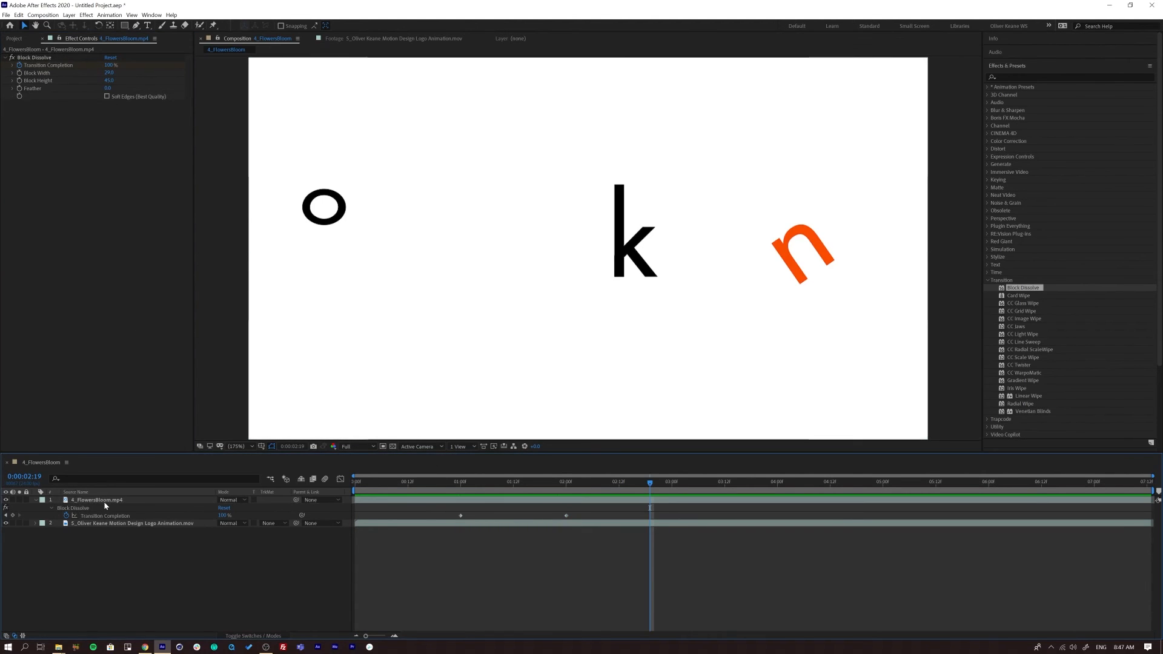
{"action": "left_click", "coordinate": [104, 502]}
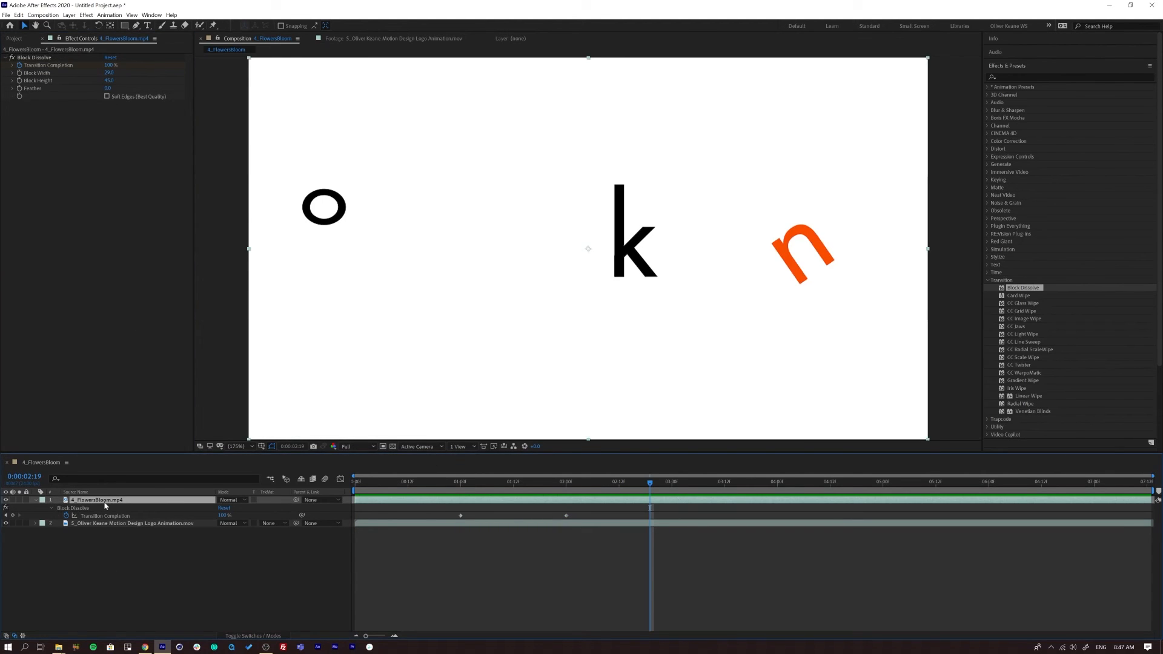
{"action": "left_click", "coordinate": [36, 58]}
{"action": "key", "text": "BackSpace"}
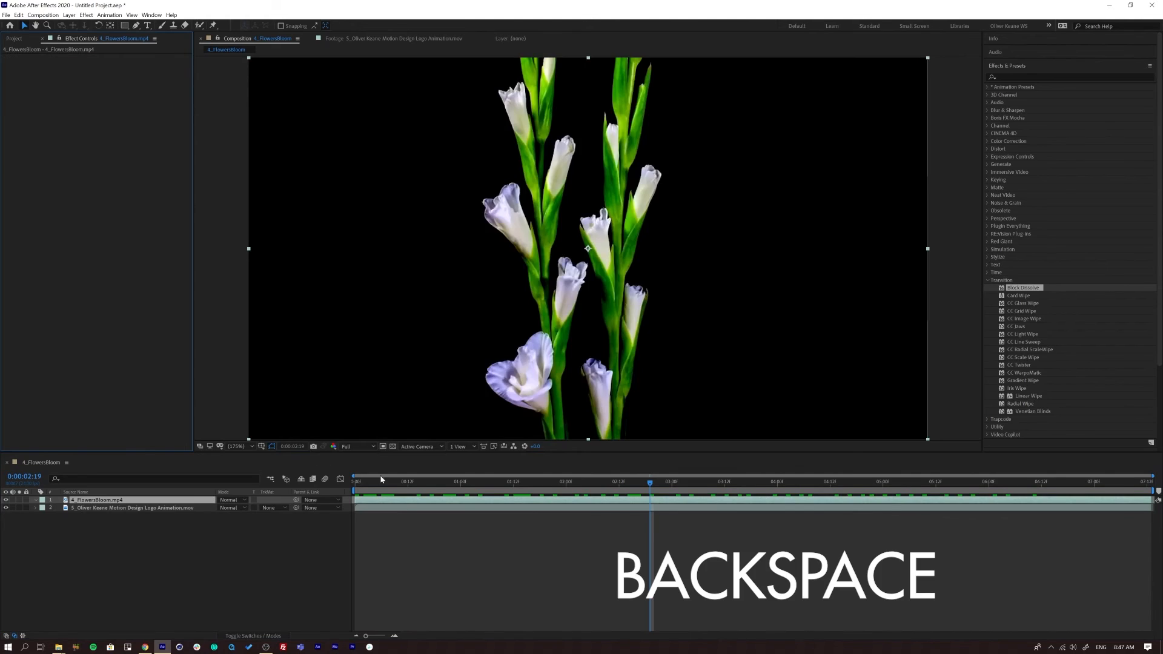
- Preview the flowers clip without effects and look over the flowers and logo animation source files in the project
{"action": "left_click", "coordinate": [371, 482]}
{"action": "key", "text": "space"}
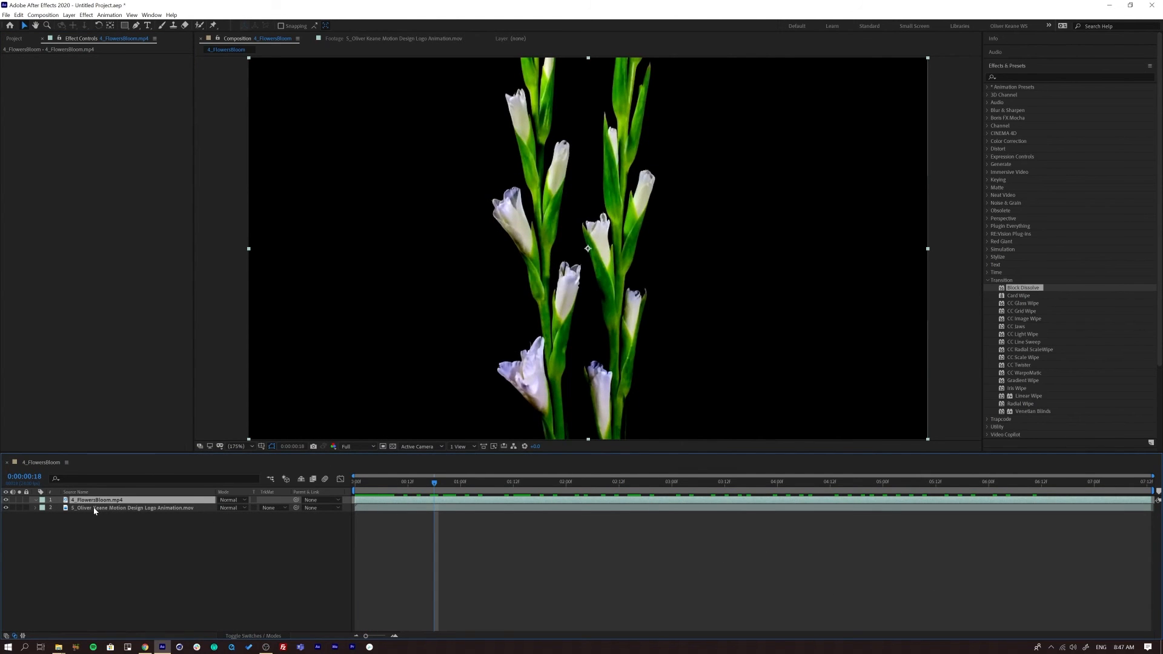
{"action": "left_click", "coordinate": [14, 39]}
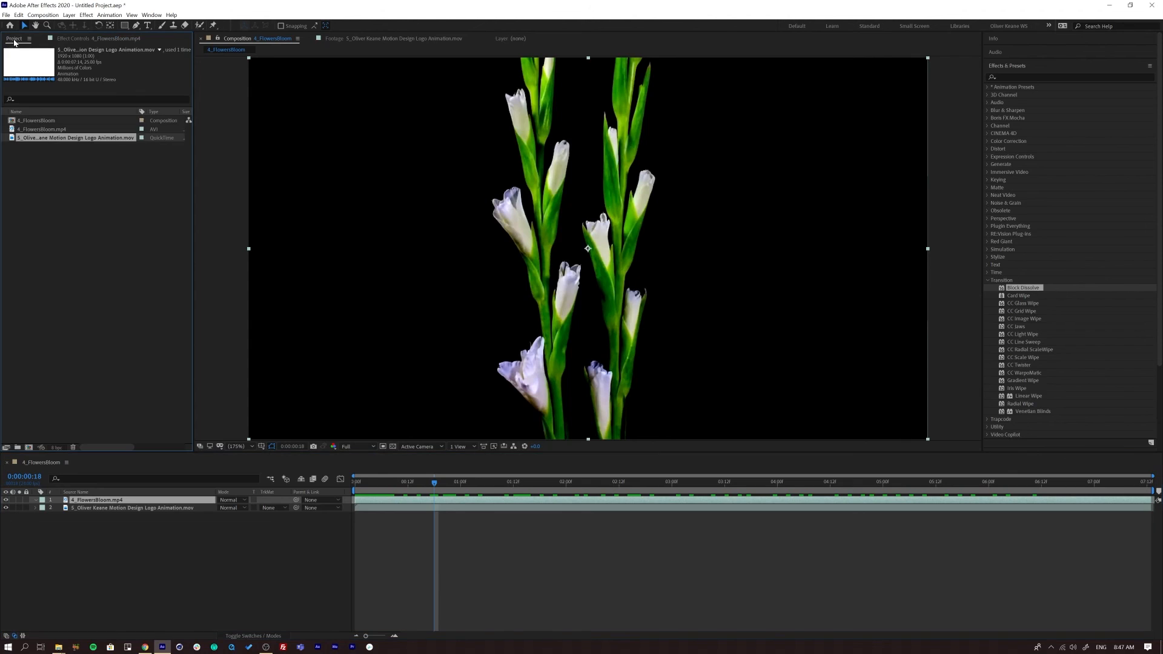
{"action": "left_click", "coordinate": [31, 130]}
{"action": "left_click", "coordinate": [38, 137]}
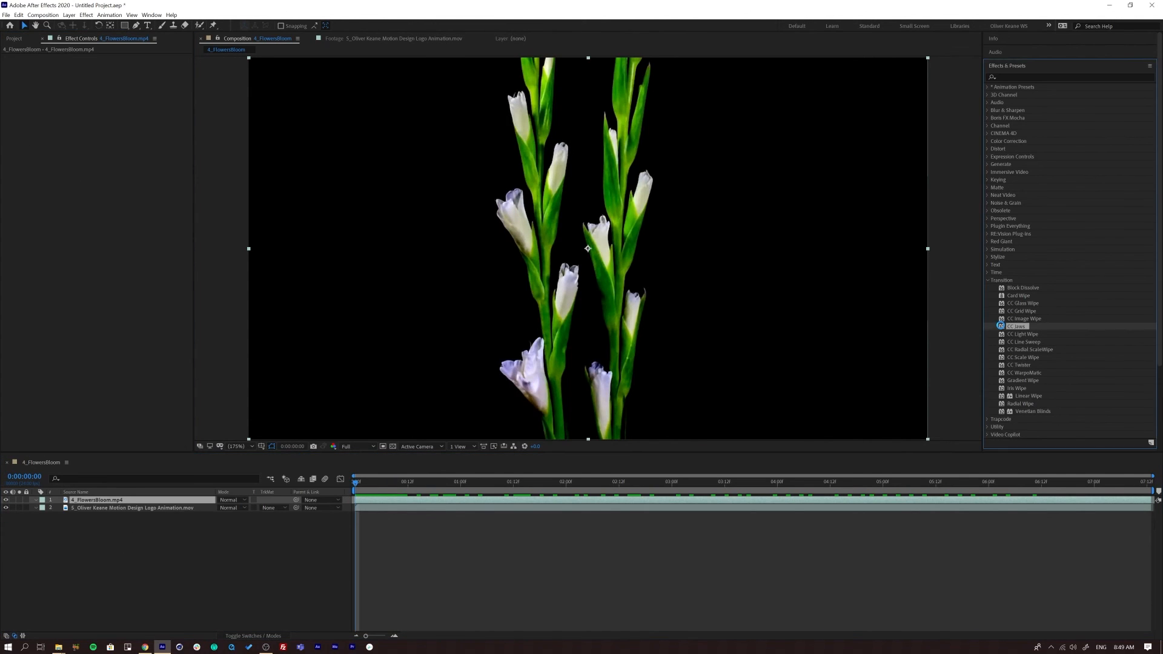
- Apply CC Jaws to the flowers layer and keyframe its Completion from 0% at 0:00:00:00 to 100% at 0:00:01:00
{"action": "left_click_drag", "start_coordinate": [1016, 326], "coordinate": [396, 272]}
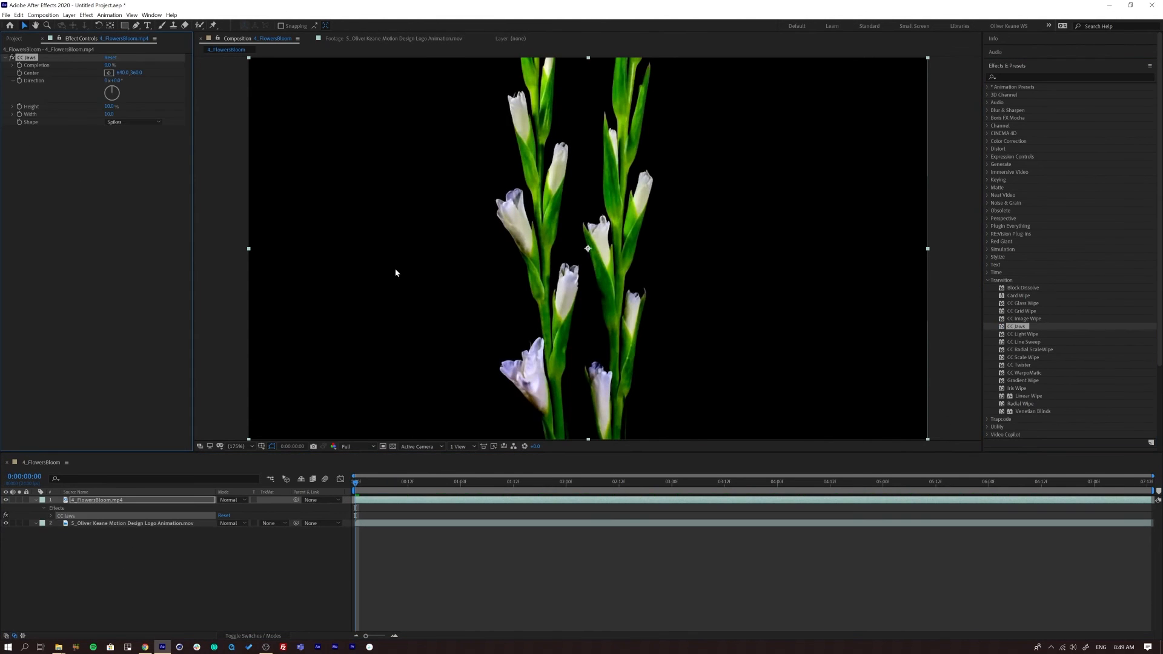
{"action": "mouse_move", "coordinate": [111, 65]}
{"action": "left_mouse_down"}
{"action": "mouse_move", "coordinate": [171, 66]}
{"action": "mouse_move", "coordinate": [110, 66]}
{"action": "left_mouse_up"}
{"action": "left_click_drag", "start_coordinate": [140, 68], "coordinate": [91, 68]}
{"action": "key", "text": "u"}
{"action": "left_click_drag", "start_coordinate": [360, 490], "coordinate": [461, 489]}
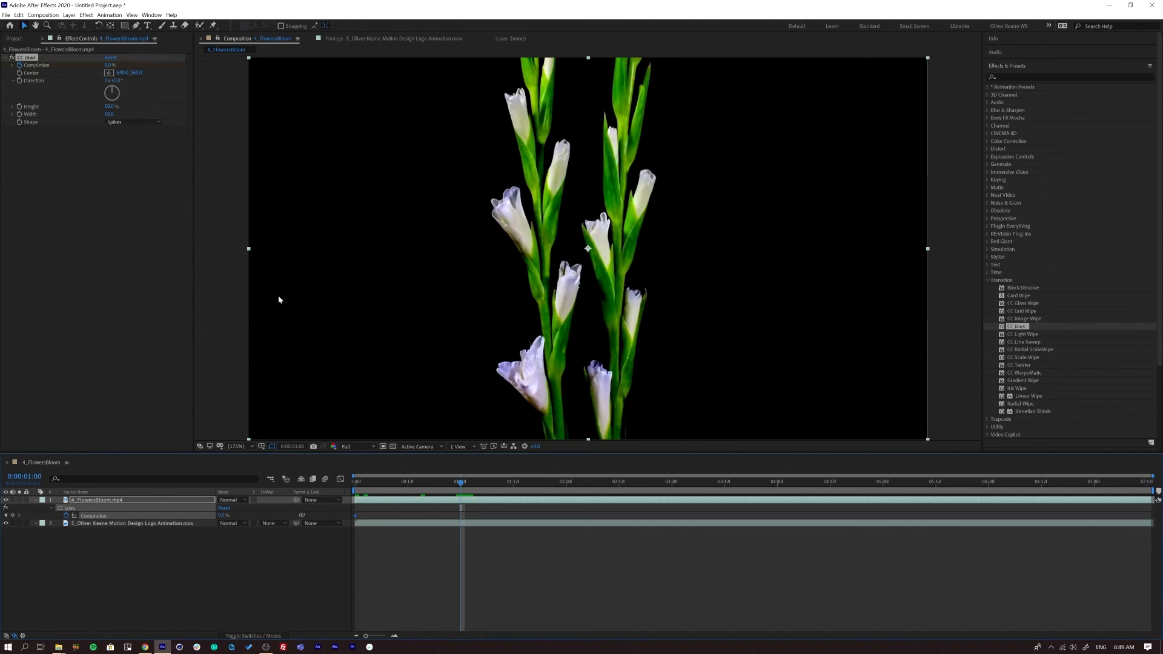
{"action": "left_click_drag", "start_coordinate": [108, 65], "coordinate": [558, 101]}
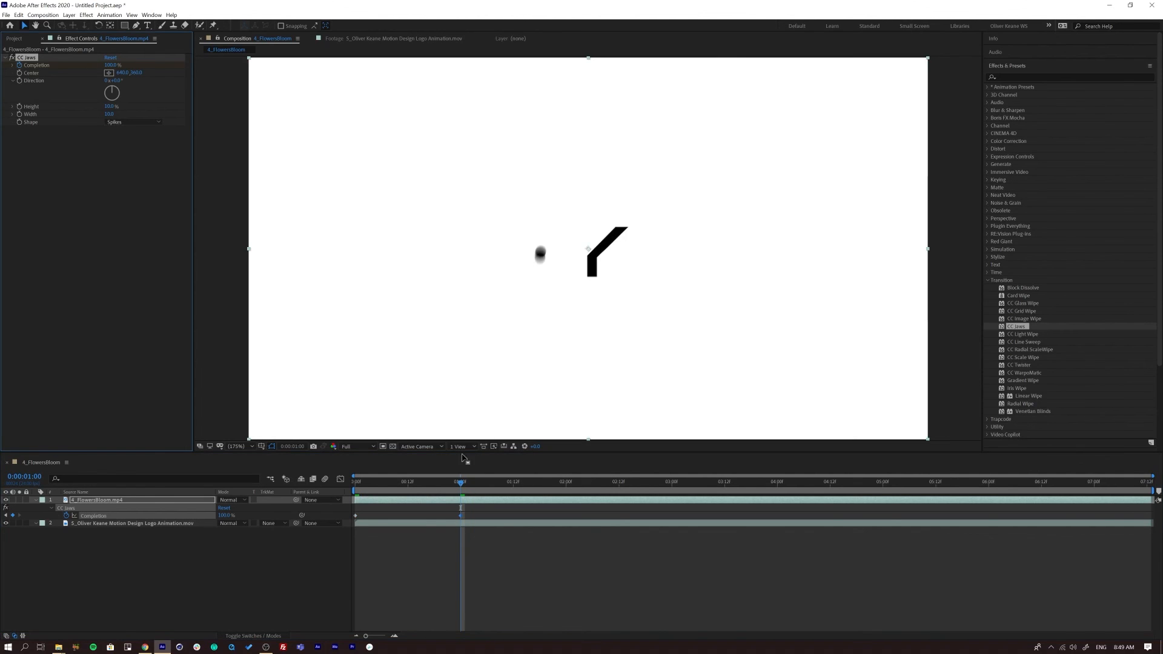
- Play the CC Jaws transition from the start of the composition and park the playhead mid-transition at 0:00:00:13
{"action": "left_click_drag", "start_coordinate": [438, 490], "coordinate": [356, 490]}
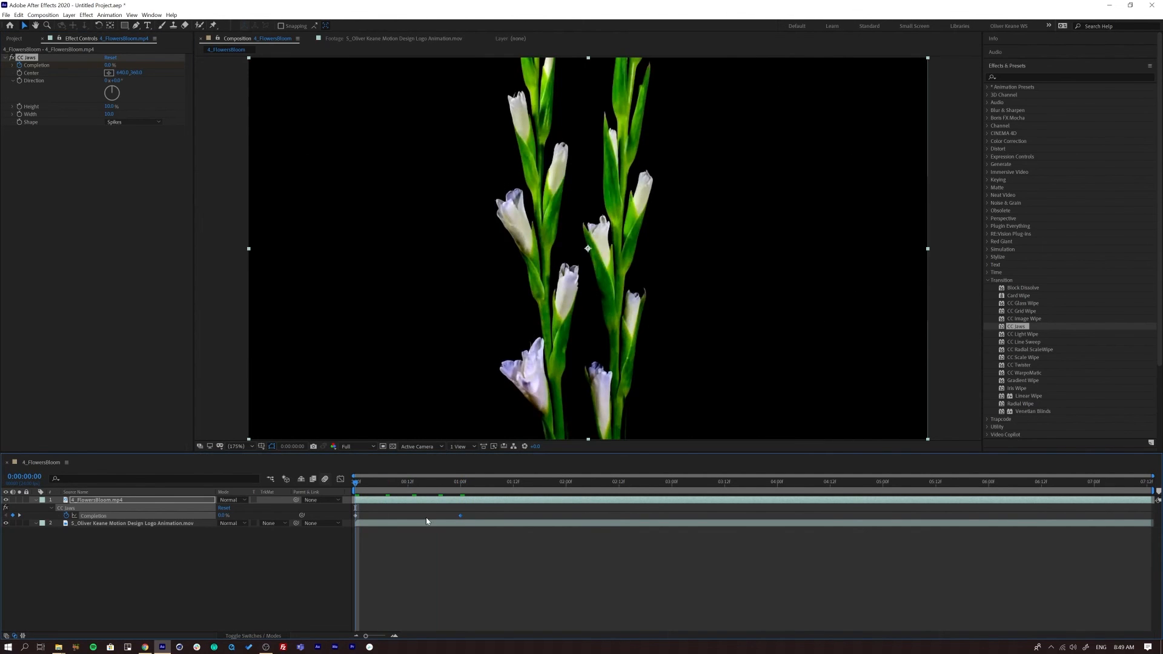
{"action": "key", "text": "BackSpace"}
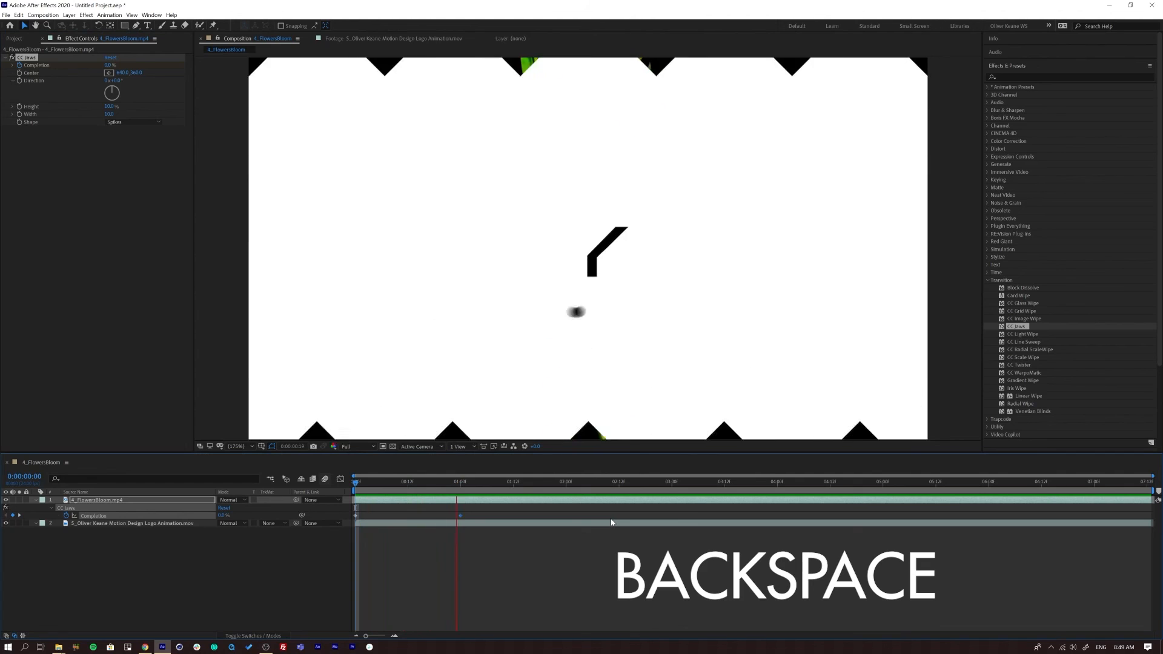
{"action": "left_click", "coordinate": [411, 484]}
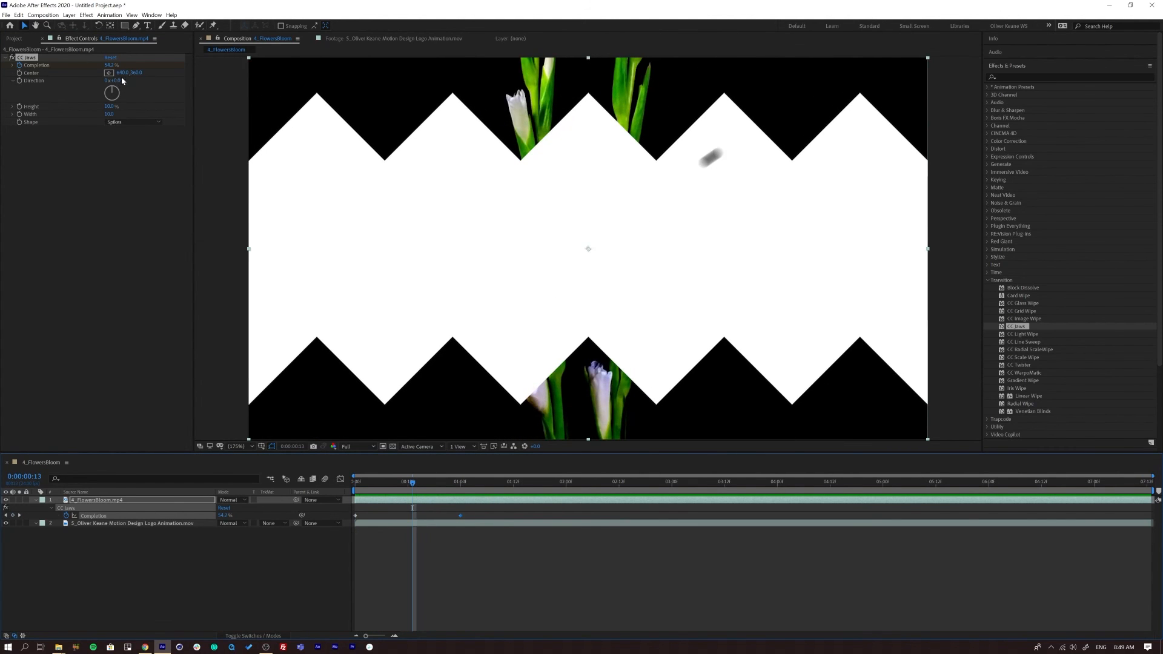
- Keep the CC Jaws Shape at Spikes, raise its Height, reduce its Width to about 2.3, and play the transition from the start
{"action": "left_click", "coordinate": [116, 122]}
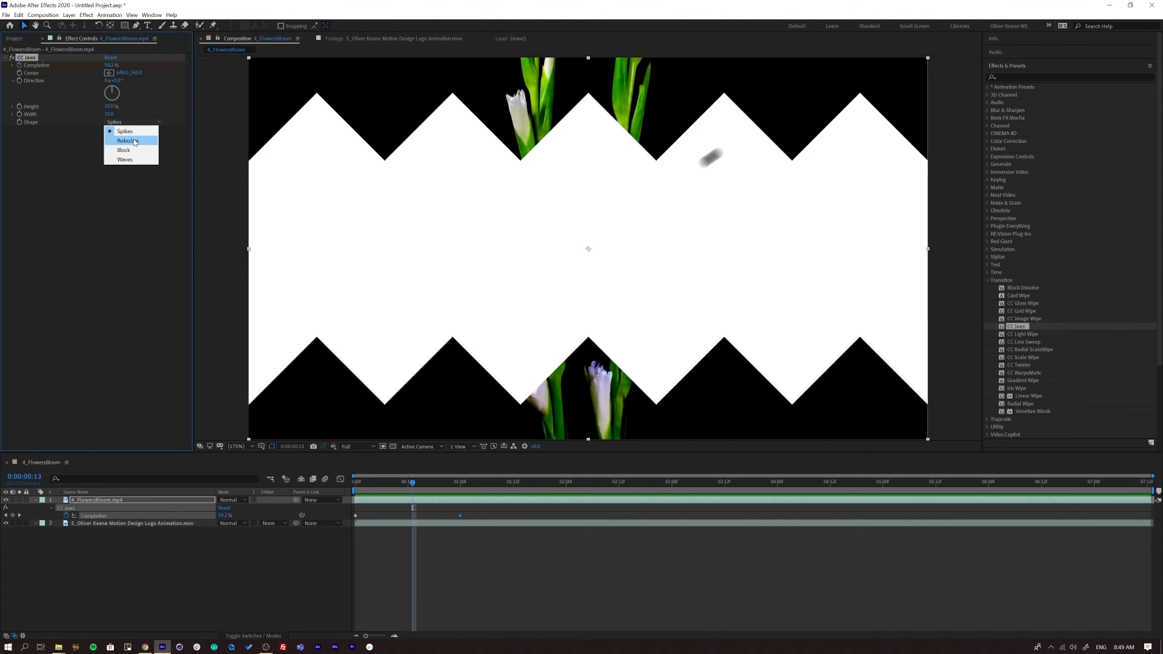
{"action": "left_click", "coordinate": [124, 131]}
{"action": "left_click_drag", "start_coordinate": [109, 114], "coordinate": [158, 101]}
{"action": "left_click_drag", "start_coordinate": [408, 482], "coordinate": [431, 493]}
{"action": "key", "text": "space"}
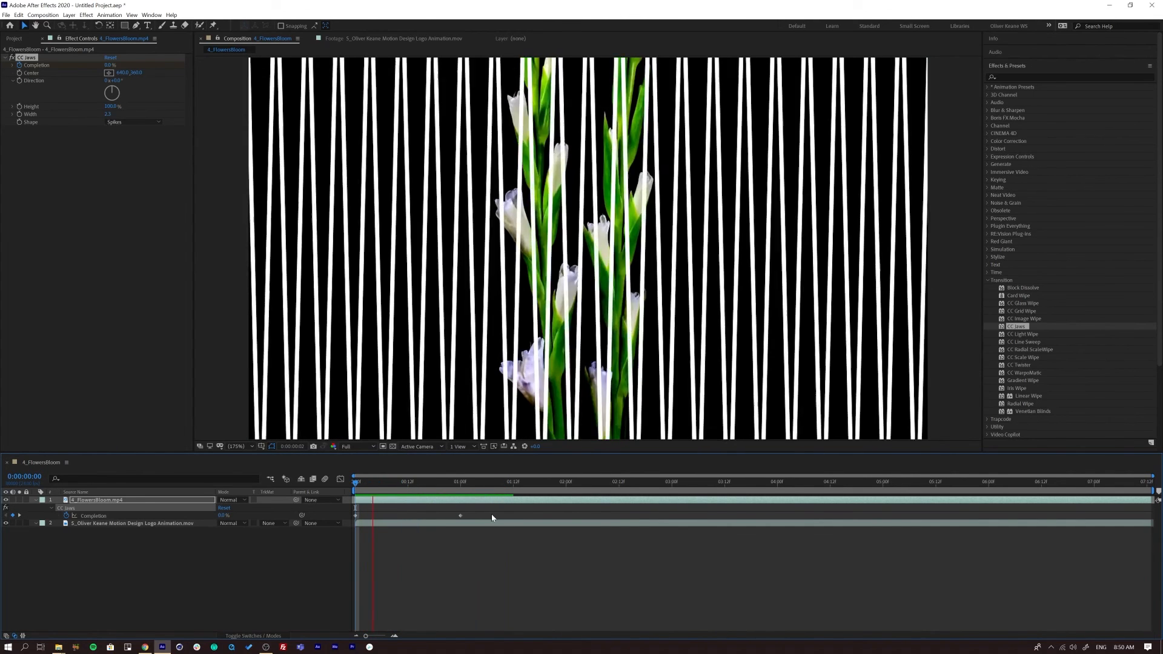
- Widen the CC Jaws spikes to a Width of about 25 and preview the transition from the beginning
{"action": "left_click_drag", "start_coordinate": [419, 483], "coordinate": [405, 485]}
{"action": "left_click_drag", "start_coordinate": [108, 114], "coordinate": [341, 134]}
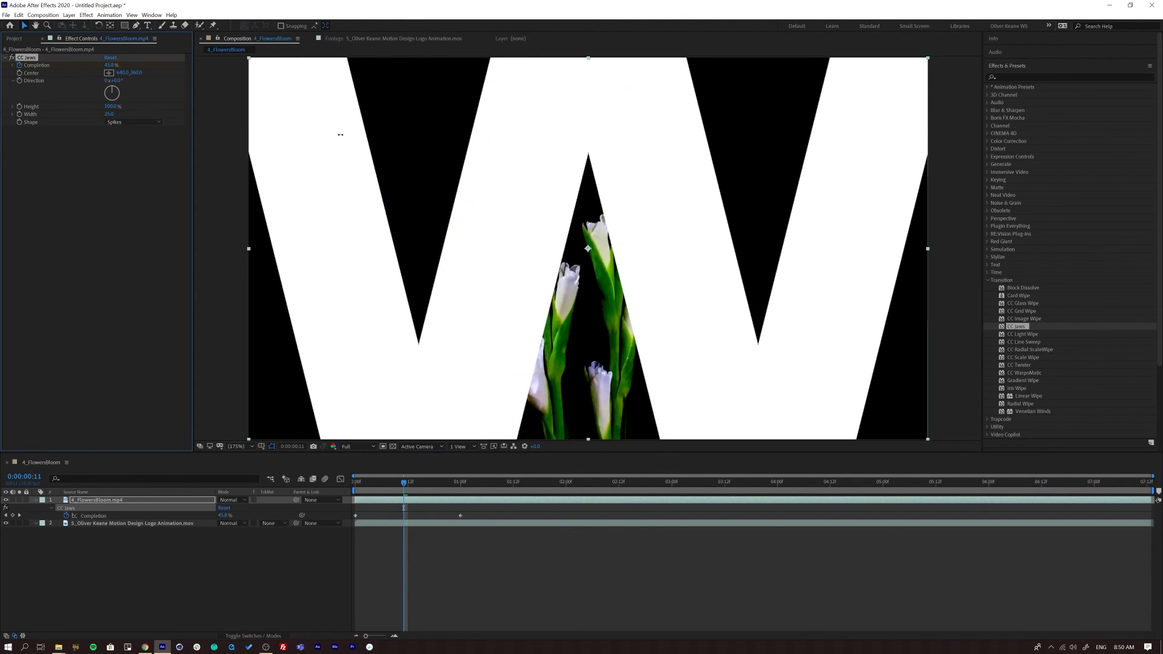
{"action": "key", "text": "Home"}
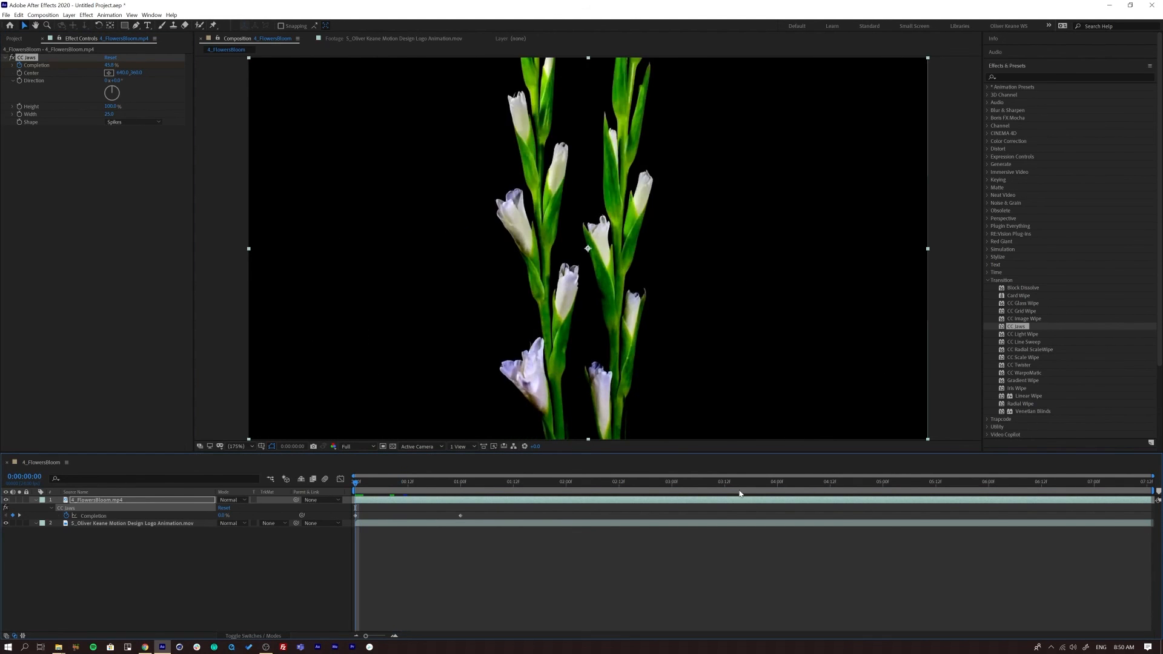
{"action": "key", "text": "space"}
- At 0:00:00:09, rotate the CC Jaws Direction to about 114° and scrub through the transition to the logo animation
{"action": "left_click_drag", "start_coordinate": [419, 483], "coordinate": [394, 483]}
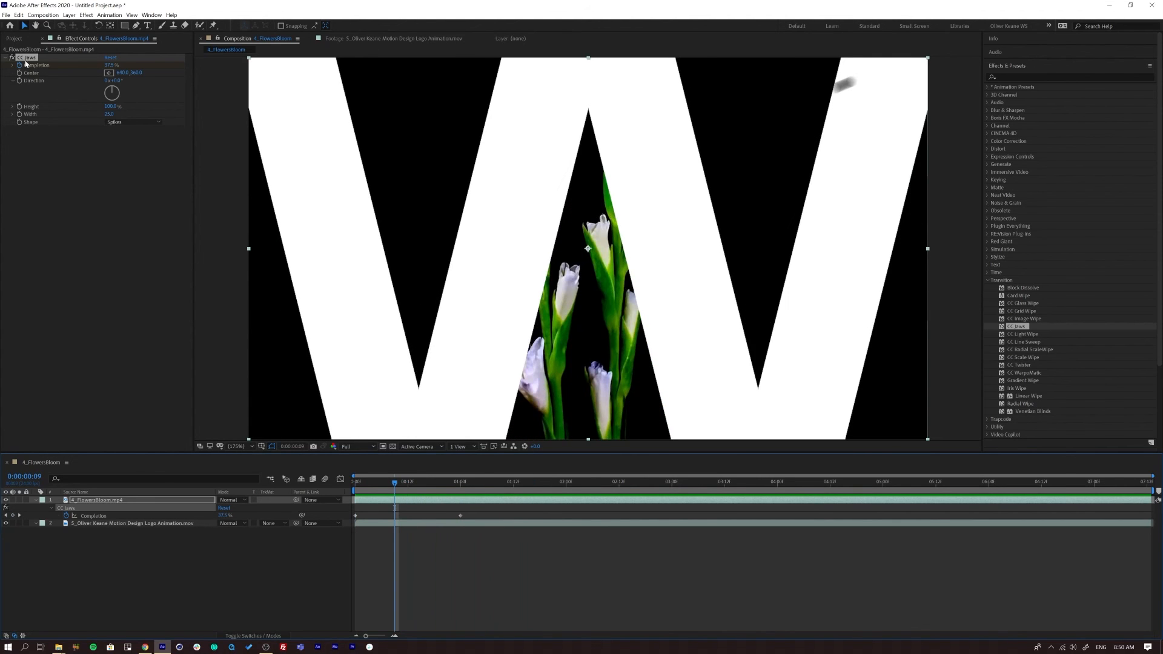
{"action": "left_click_drag", "start_coordinate": [112, 86], "coordinate": [123, 101]}
{"action": "left_click_drag", "start_coordinate": [368, 486], "coordinate": [541, 497]}
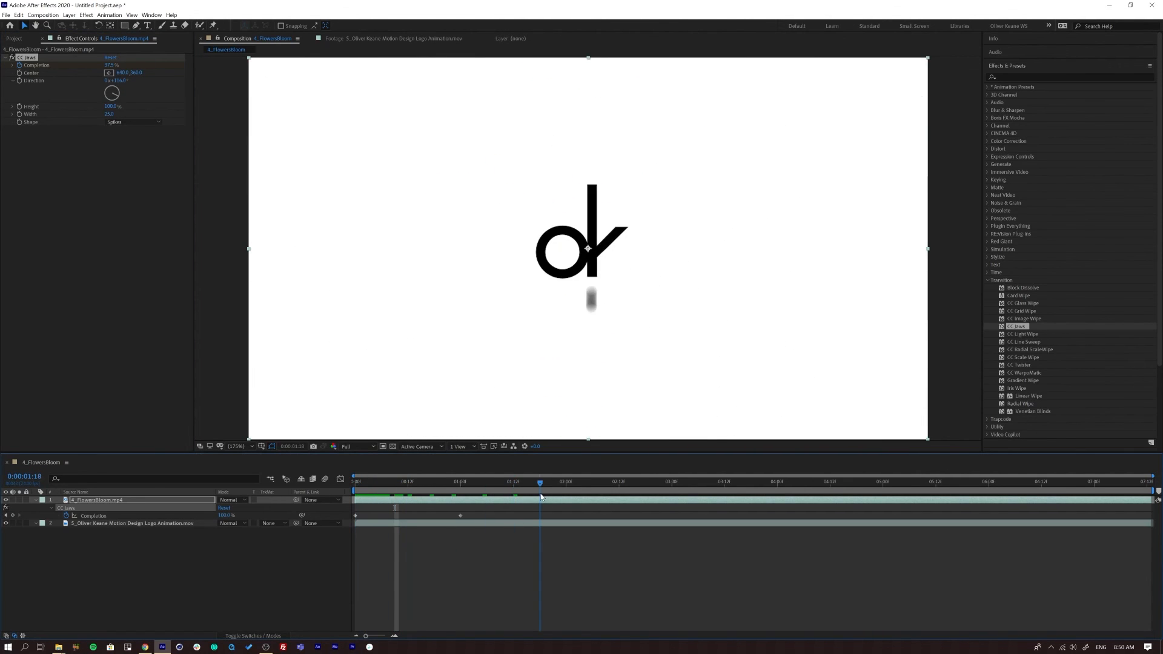